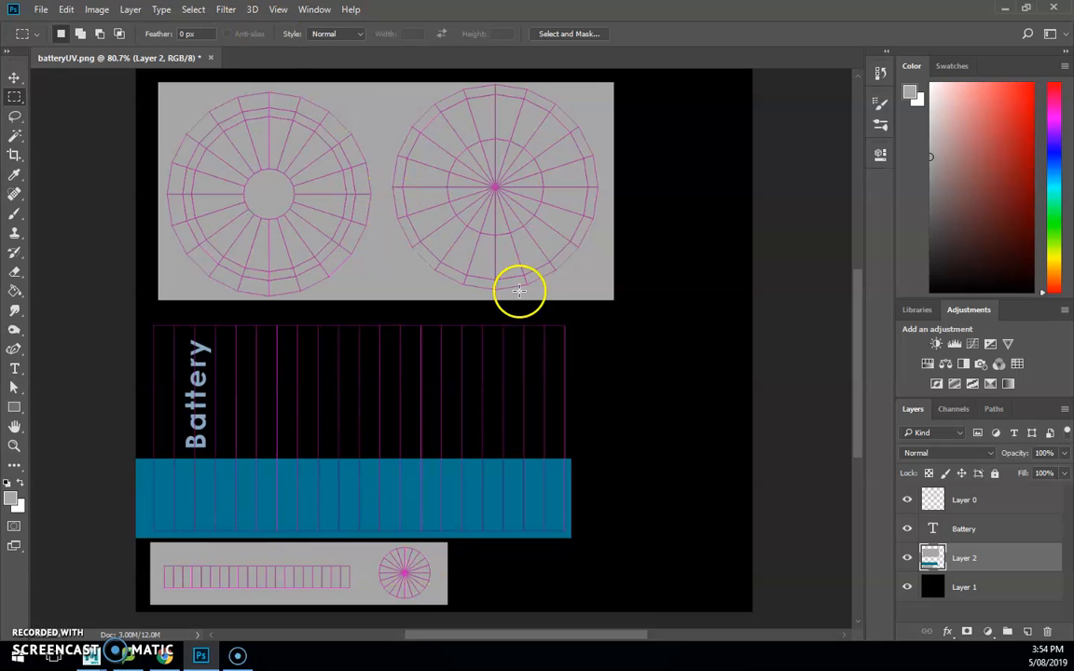
# Set the foreground colour to bright blue and fill the two grey rectangles on Layer 2 with it
pyautogui.click(13, 499)
pyautogui.moveTo(630, 308)
pyautogui.mouseDown()
pyautogui.moveTo(722, 192)
pyautogui.moveTo(821, 199)
pyautogui.moveTo(726, 270)
pyautogui.moveTo(732, 251)
pyautogui.moveTo(753, 247)
pyautogui.moveTo(766, 271)
pyautogui.moveTo(671, 339)
pyautogui.moveTo(788, 211)
pyautogui.mouseUp()
pyautogui.click(691, 281)
pyautogui.click(862, 201)
pyautogui.press('m')
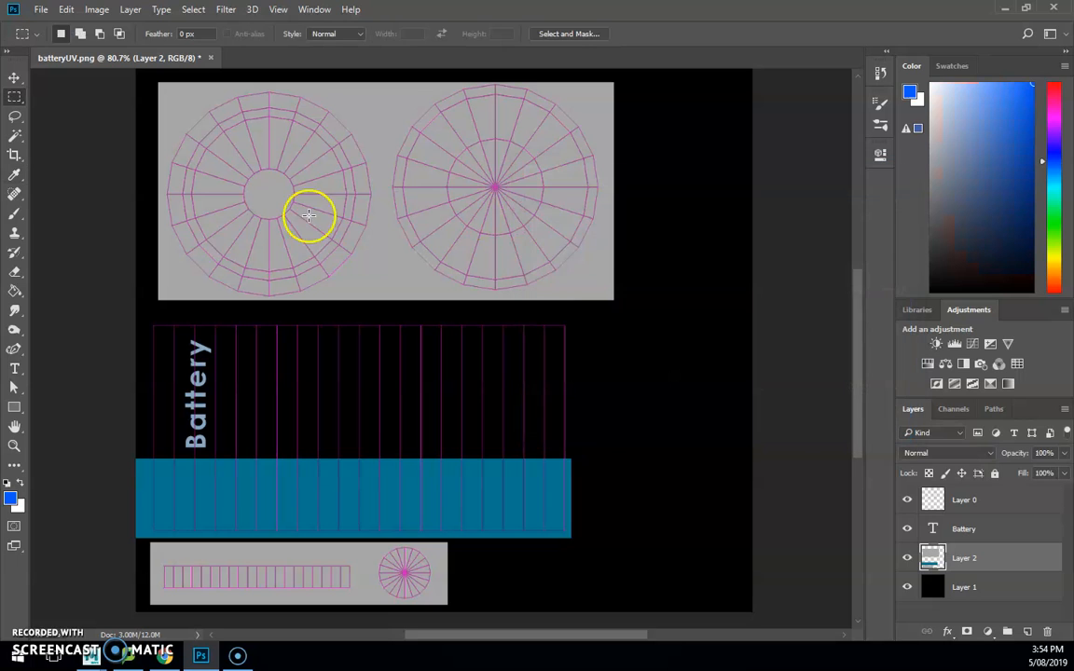
pyautogui.click(16, 290)
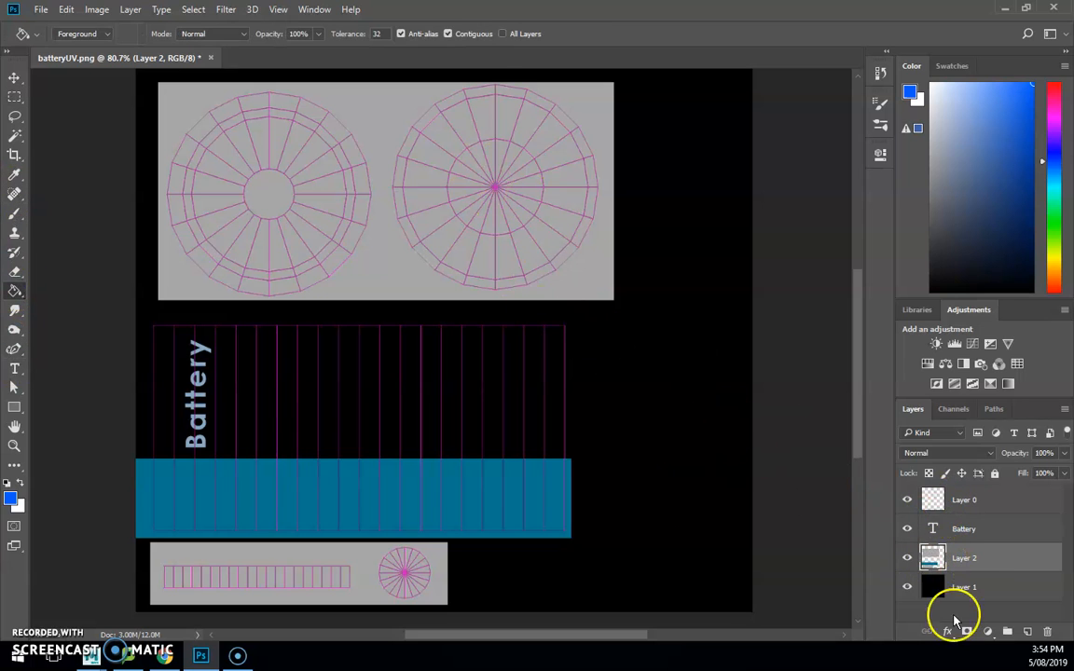
pyautogui.click(361, 123)
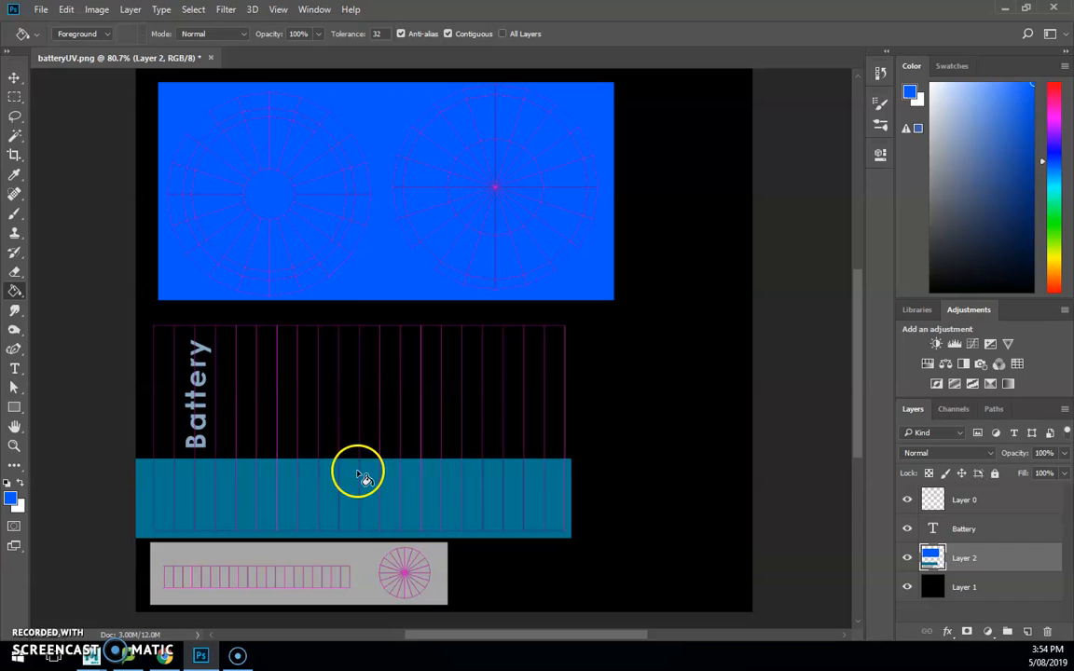
pyautogui.click(355, 568)
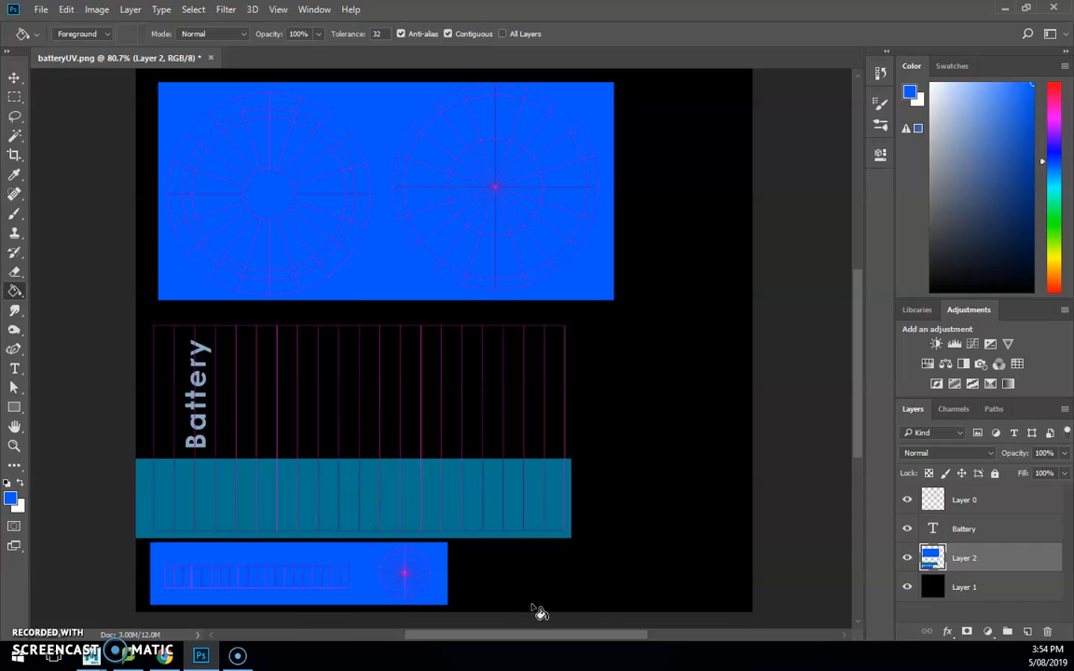
# Hide Layer 0 with the UV wireframe and save a PNG copy named batteryTex in the battery project's sourceimages folder
pyautogui.click(907, 500)
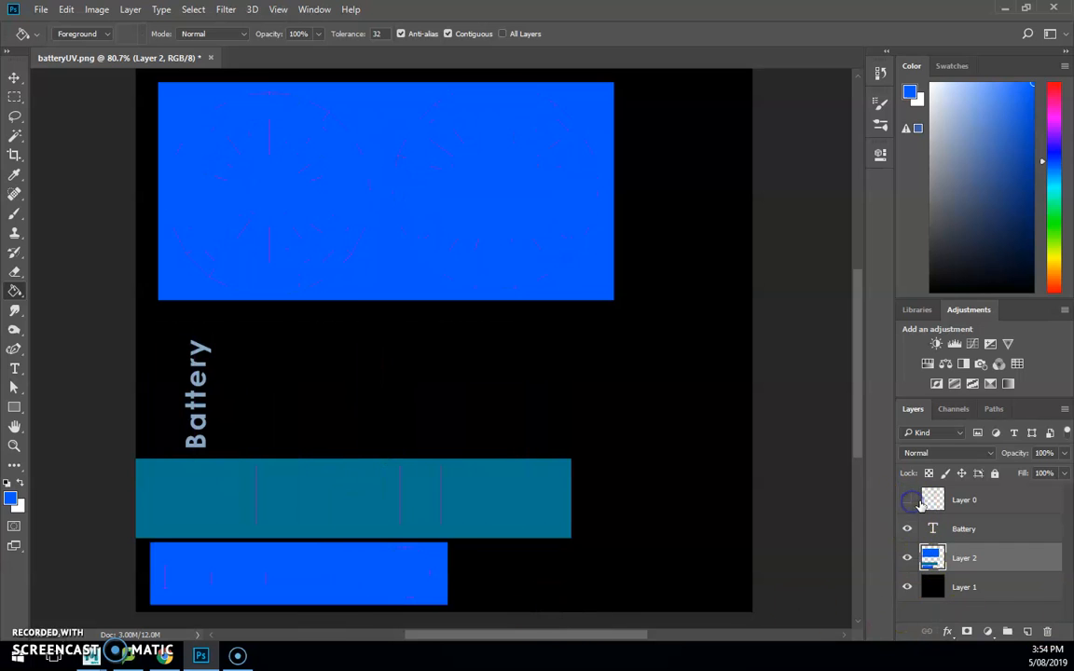
pyautogui.click(41, 9)
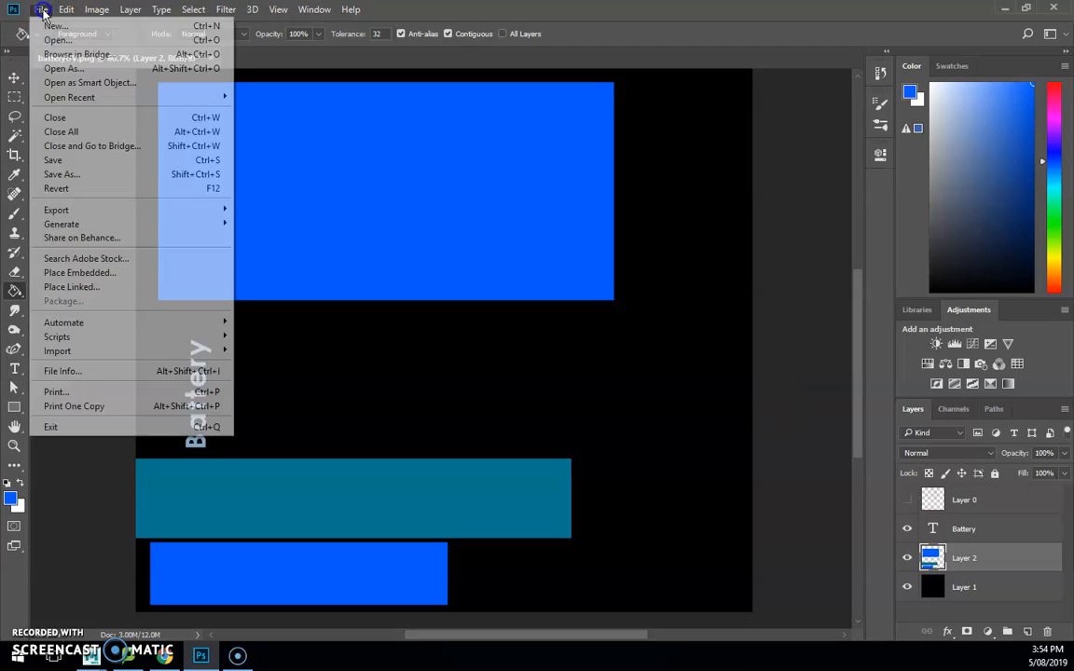
pyautogui.click(54, 175)
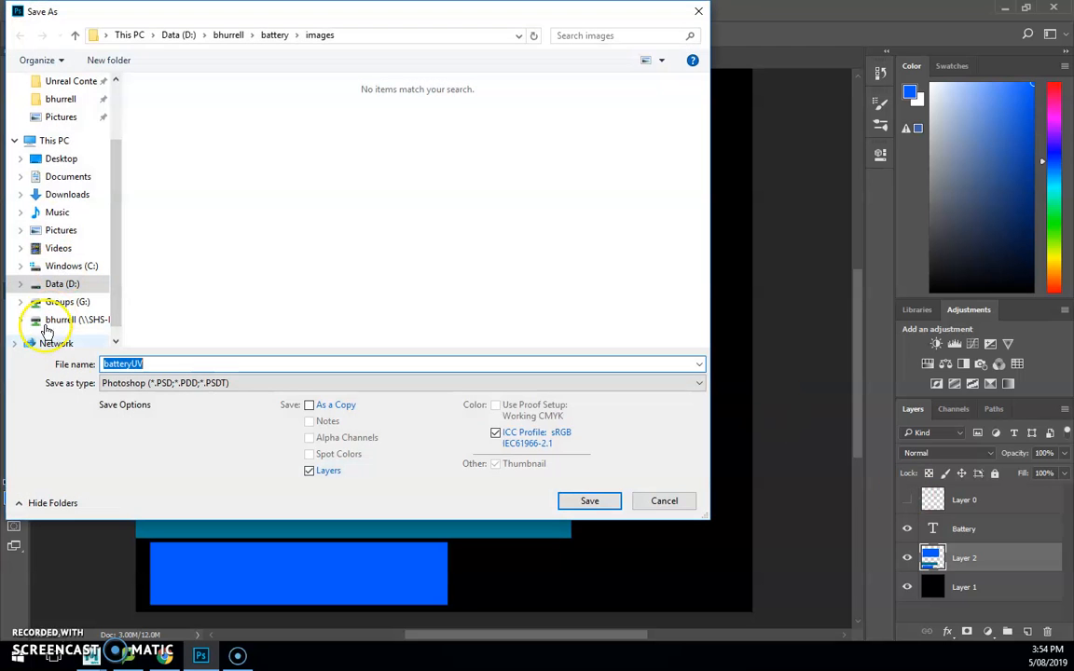
pyautogui.click(130, 383)
pyautogui.click(135, 584)
pyautogui.click(263, 37)
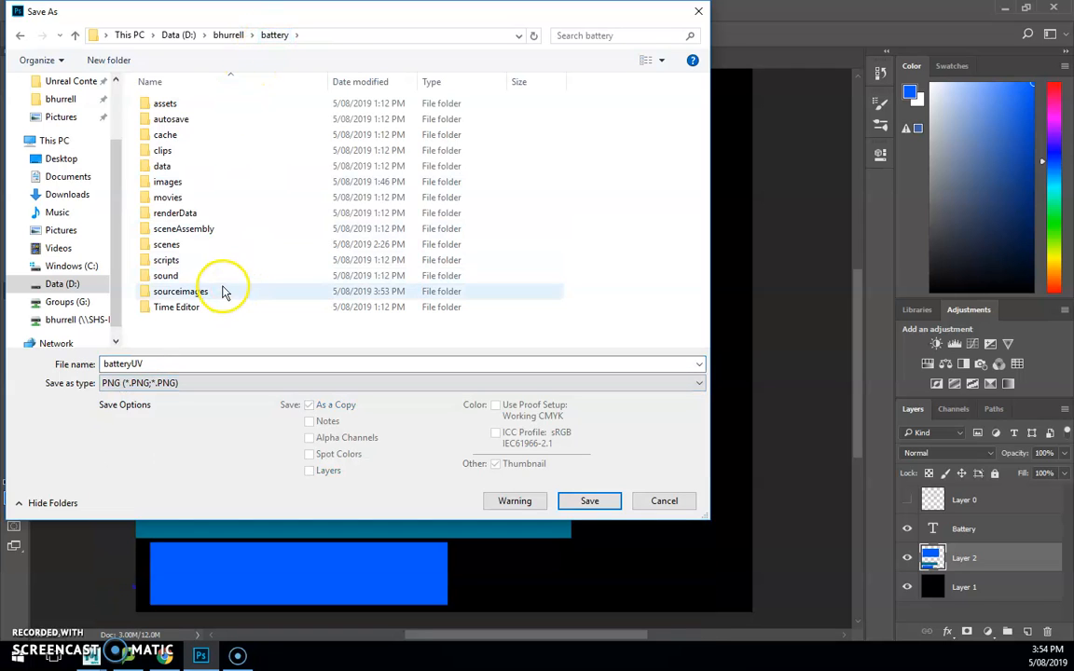
pyautogui.doubleClick(223, 289)
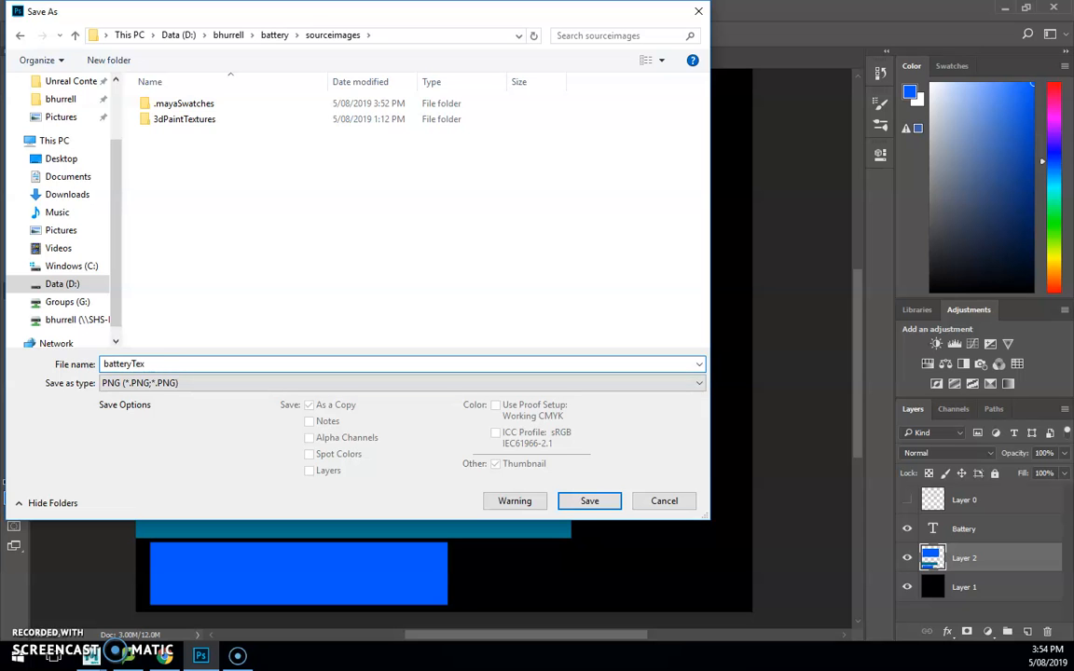
pyautogui.press('Return')
pyautogui.click(801, 251)
pyautogui.click(41, 10)
pyautogui.click(58, 172)
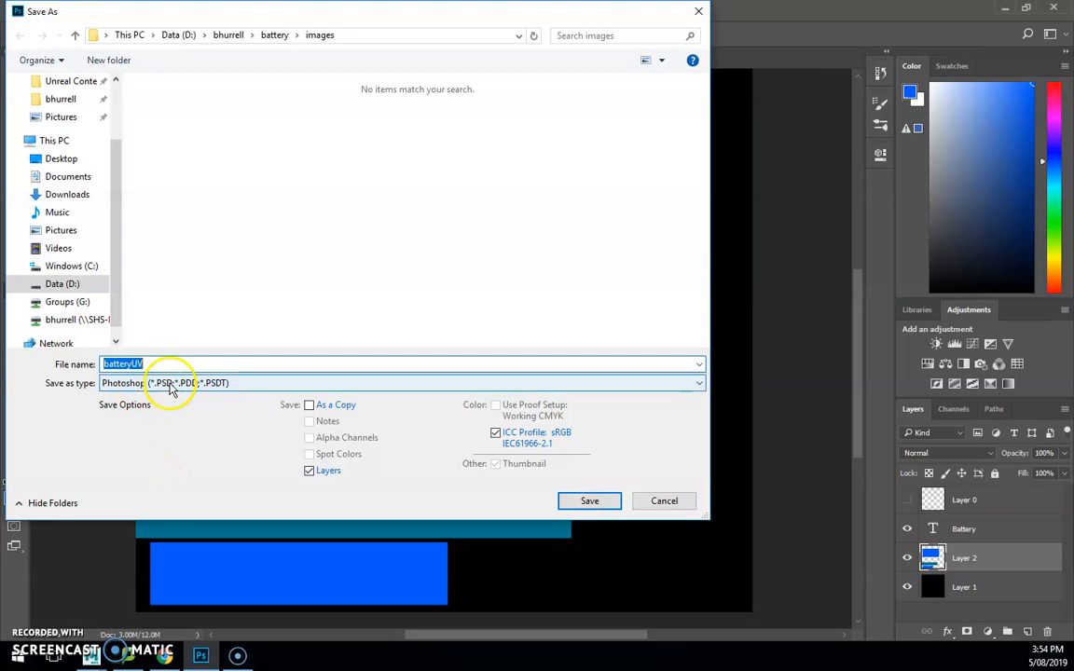
pyautogui.click(665, 502)
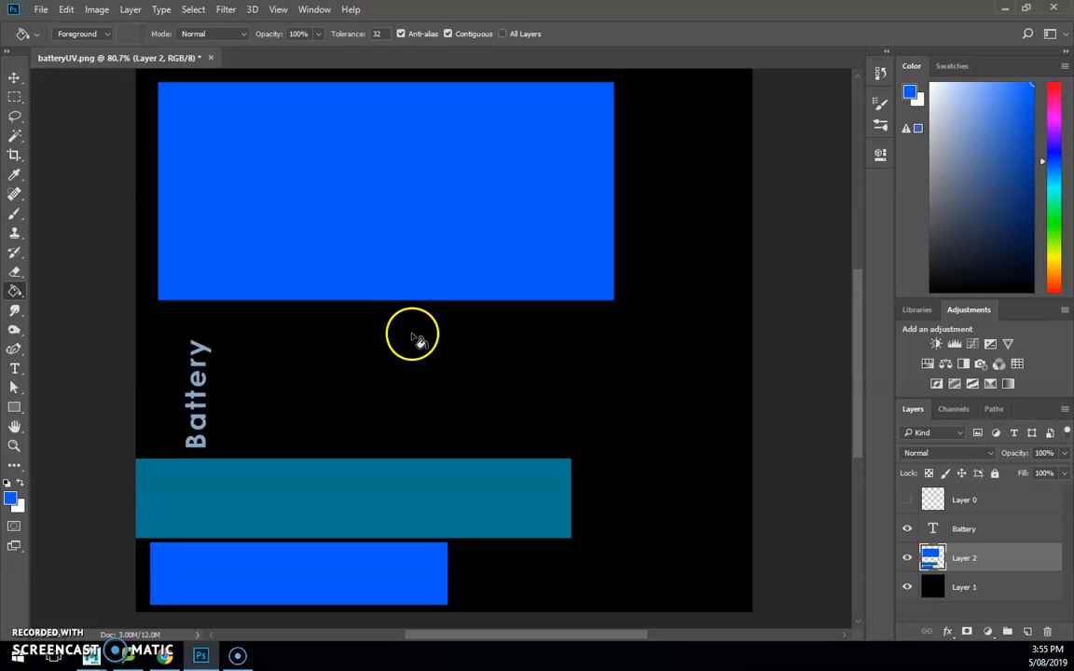
# Switch to Maya and assign a new Lambert material to the battery mesh
pyautogui.click(1001, 11)
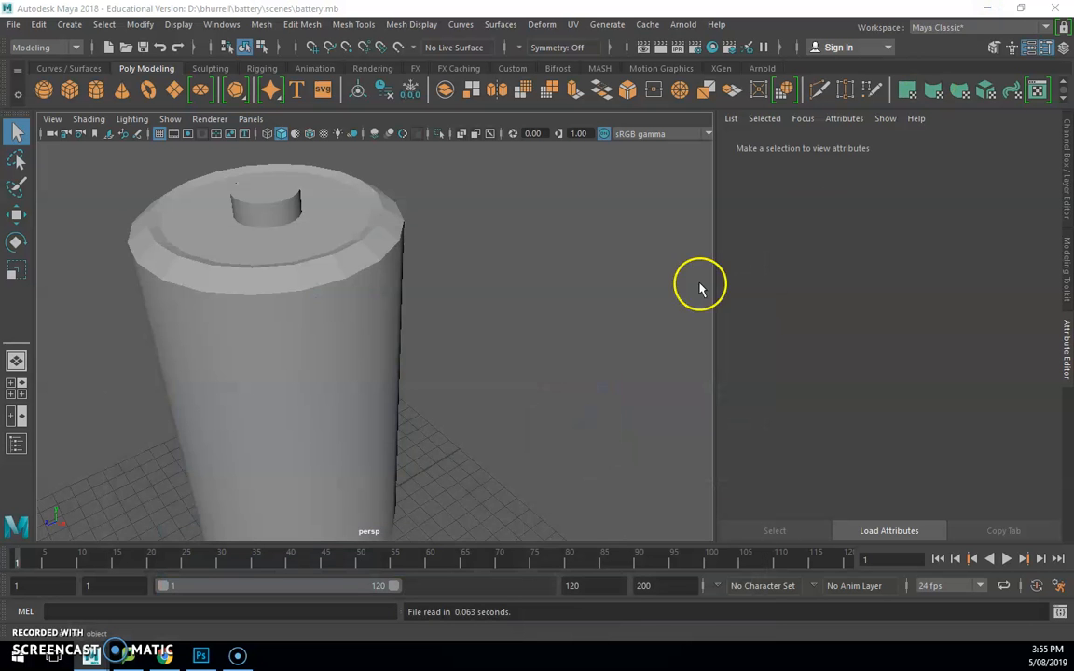
pyautogui.click(347, 378)
pyautogui.keyDown('alt'); pyautogui.moveTo(358, 404); pyautogui.dragTo(474, 376, button='middle'); pyautogui.keyUp('alt')
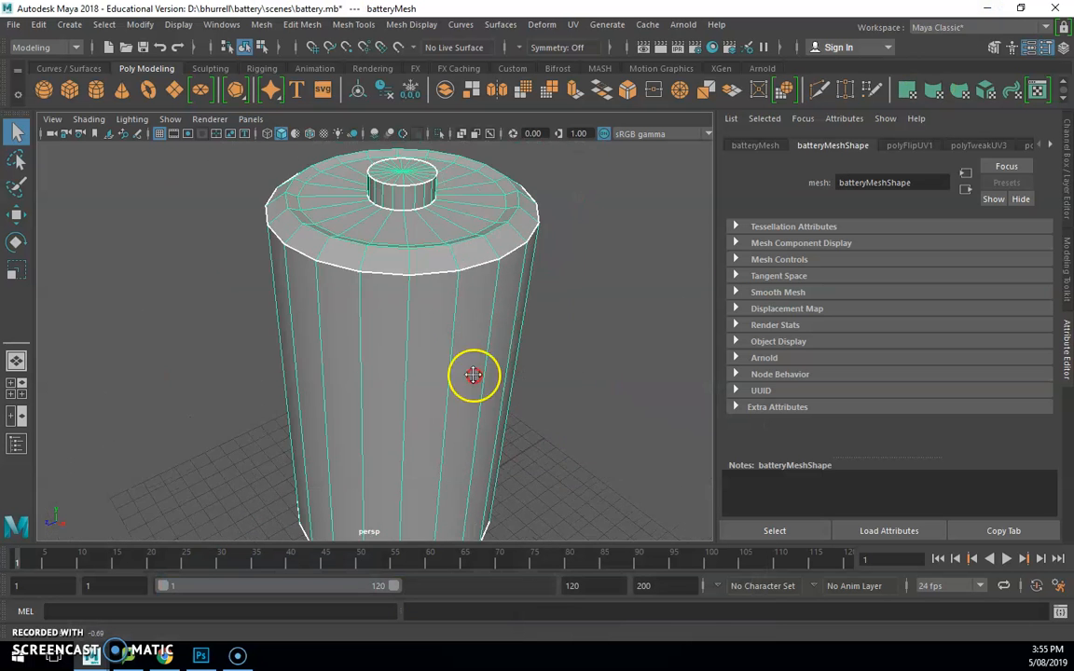
pyautogui.scroll(-3, 471, 378)
pyautogui.moveTo(414, 226); pyautogui.dragTo(405, 614, button='right')
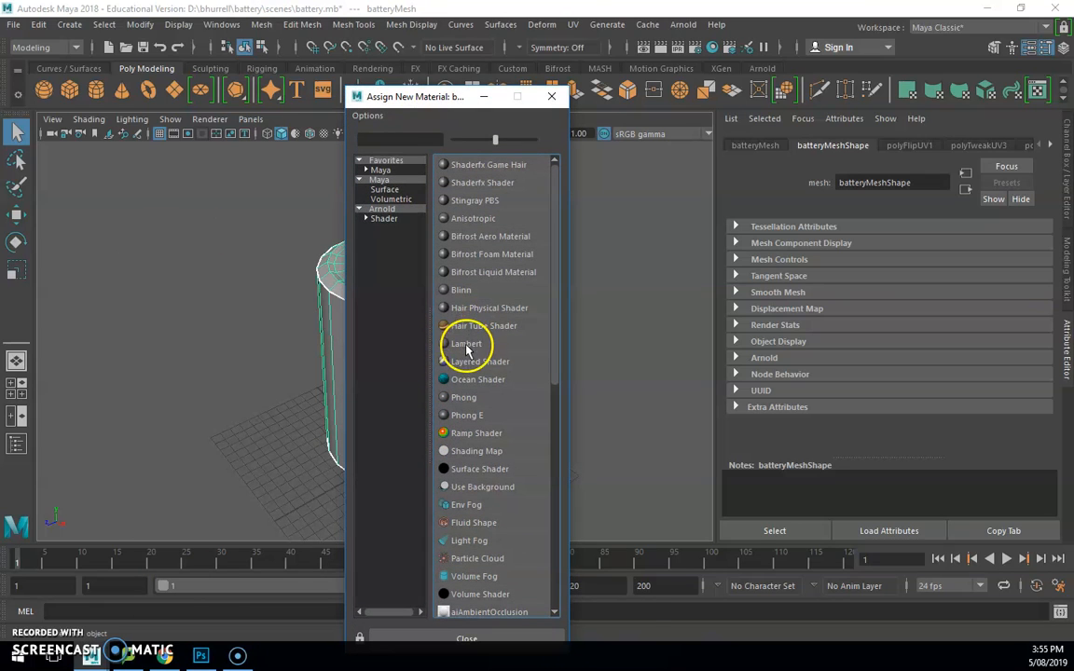
pyautogui.click(466, 345)
# Rename the battery's new Lambert material to BatteryMAT
pyautogui.click(892, 184)
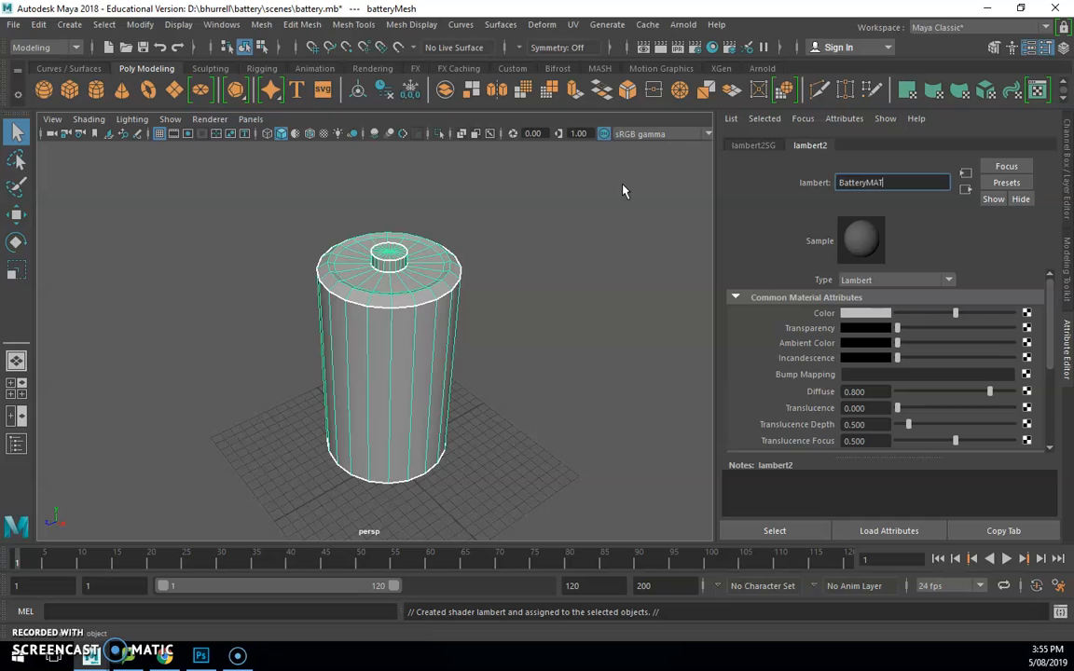
pyautogui.write('BatteryMAT')
pyautogui.press('Return')
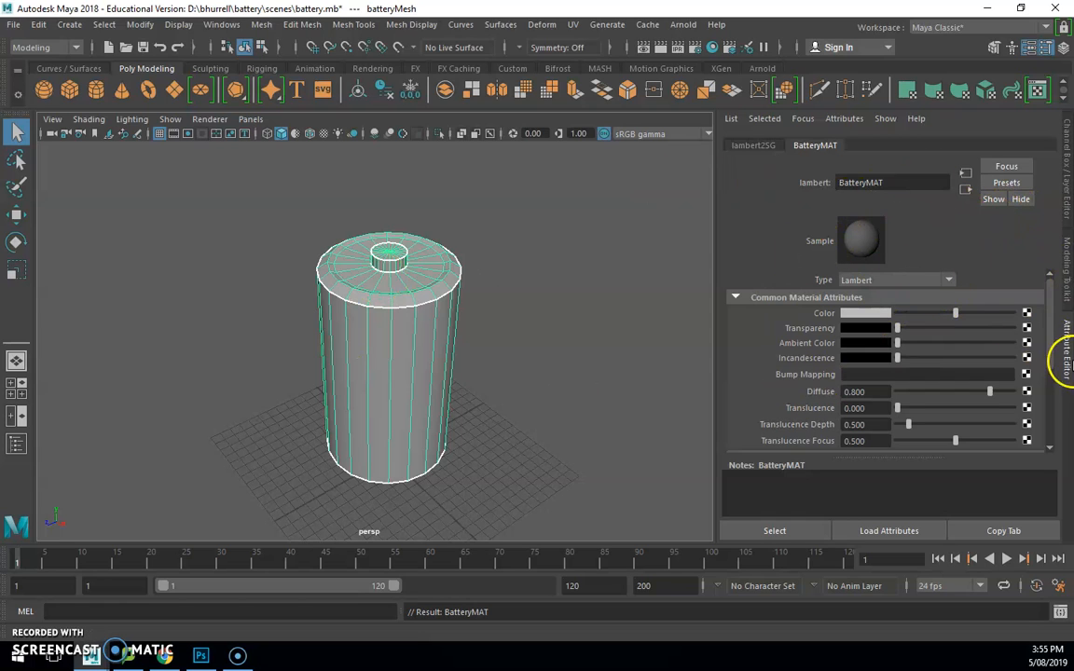
# Look at the battery's material in the Hypershade and return to the main scene
pyautogui.click(714, 49)
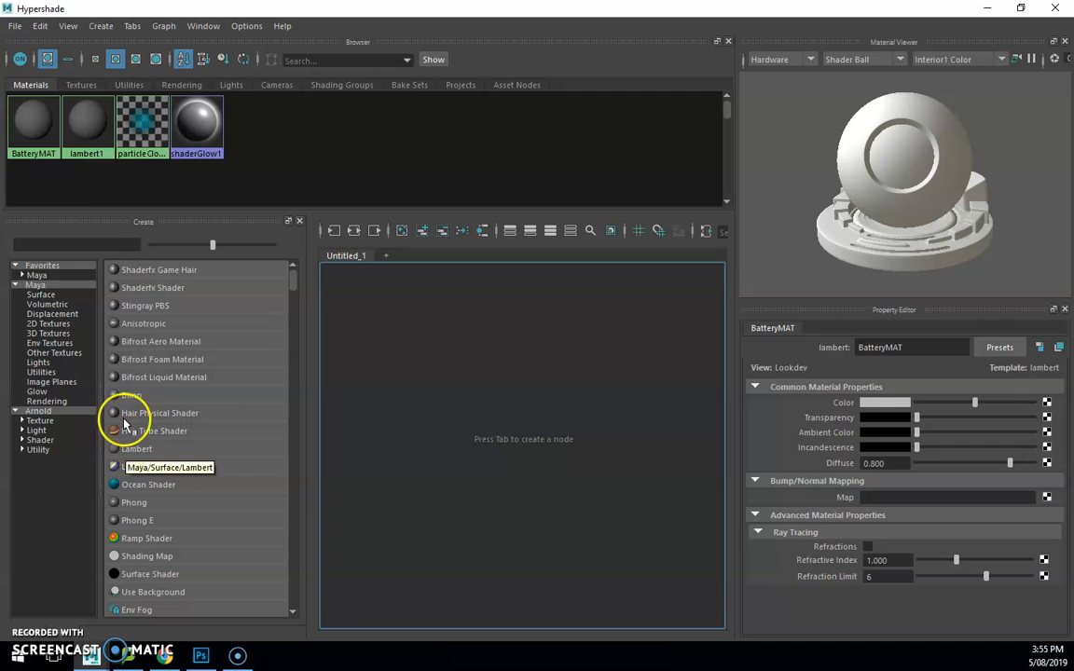
pyautogui.click(34, 143)
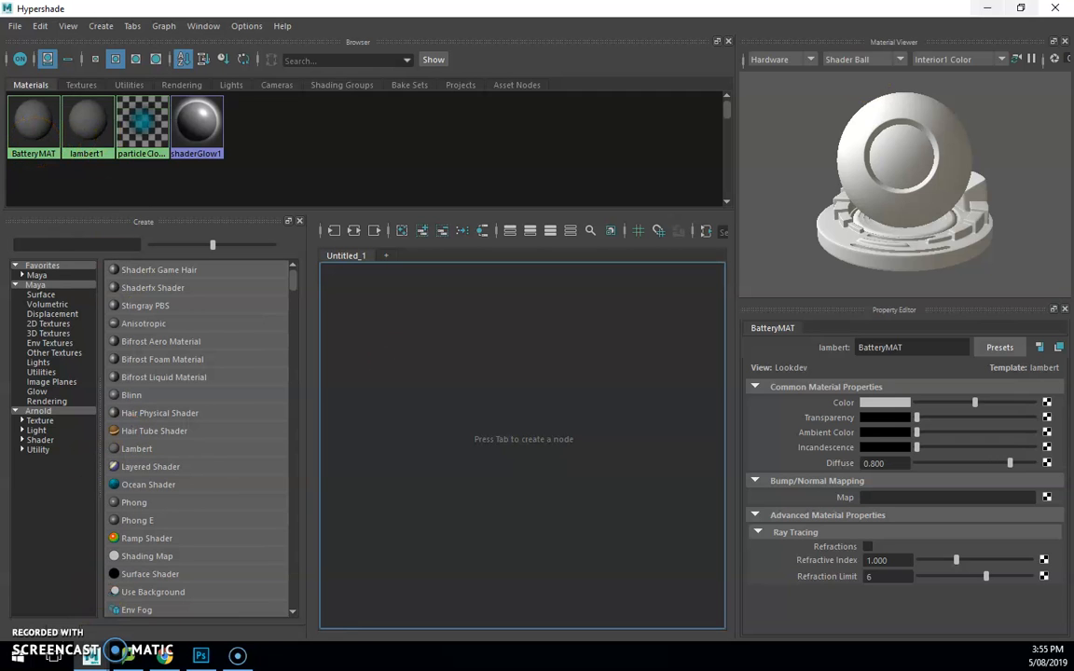
pyautogui.click(995, 9)
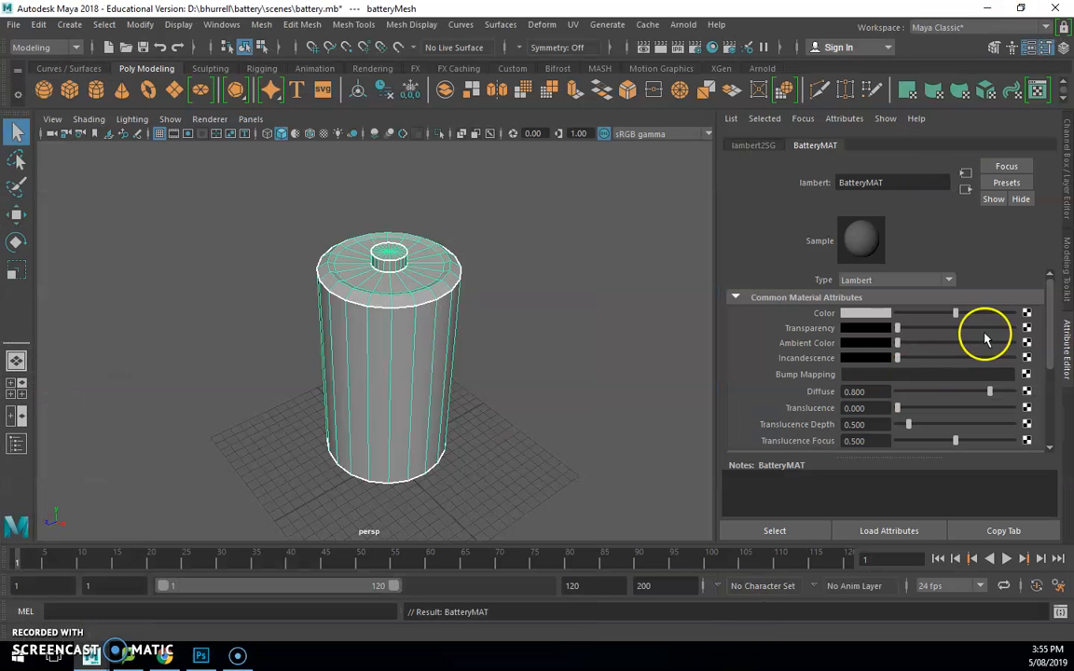
# Connect a File texture to the Color of BatteryMAT and load batteryTex.png from sourceimages
pyautogui.click(1026, 313)
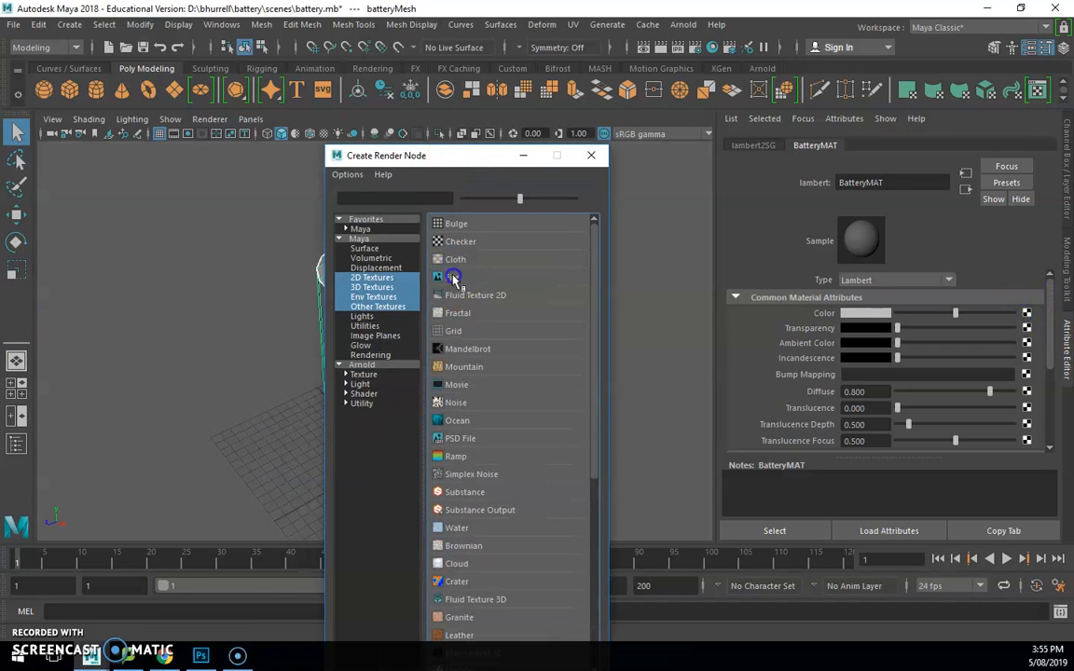
pyautogui.click(452, 276)
pyautogui.click(1030, 348)
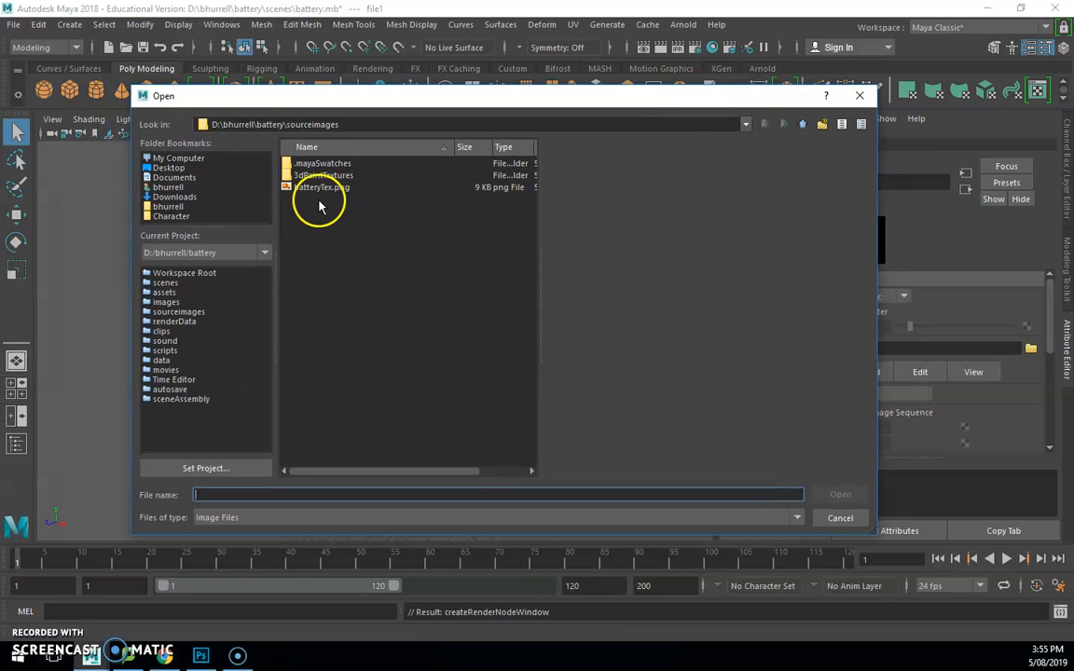
pyautogui.click(320, 188)
pyautogui.doubleClick(320, 187)
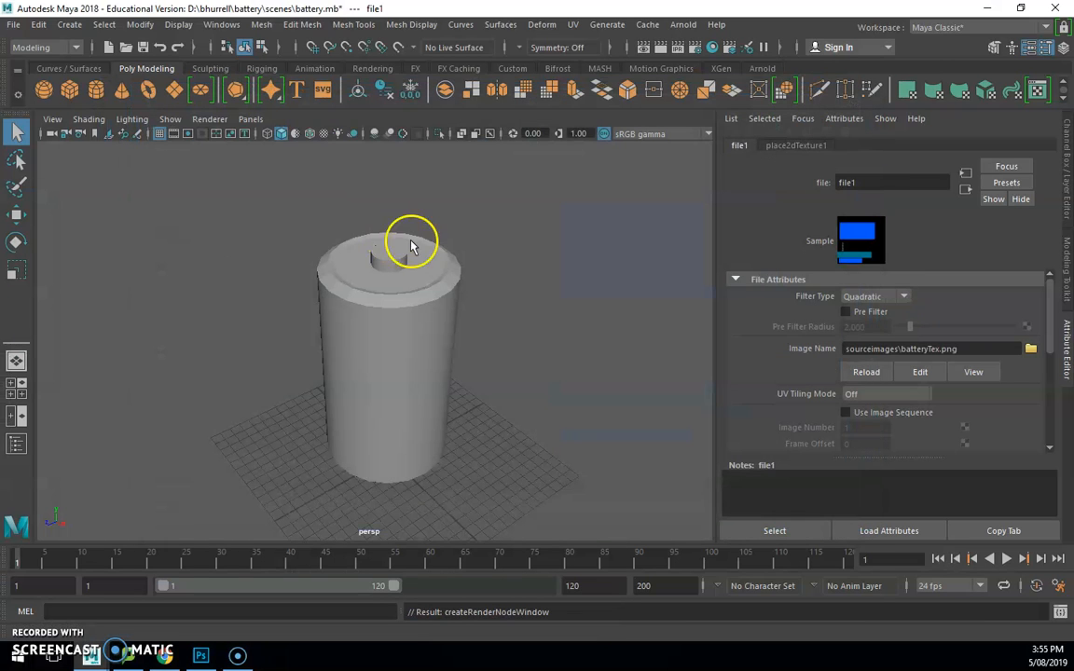
# Show the battery with its texture in the viewport, comparing it with the shaded and wireframe display modes
pyautogui.click(520, 242)
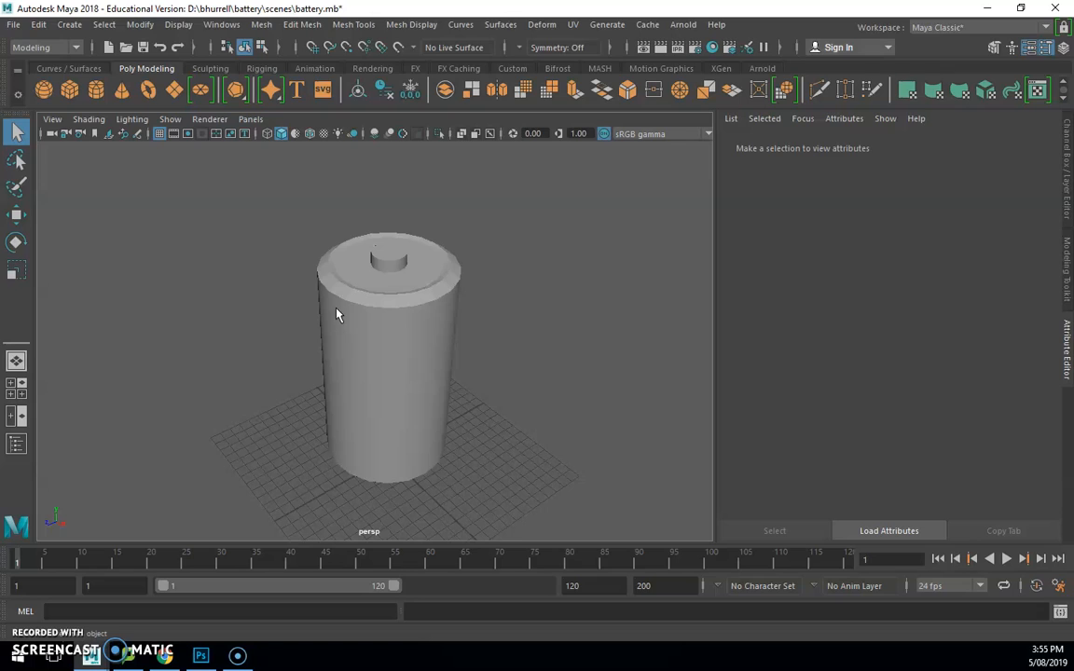
pyautogui.press('6')
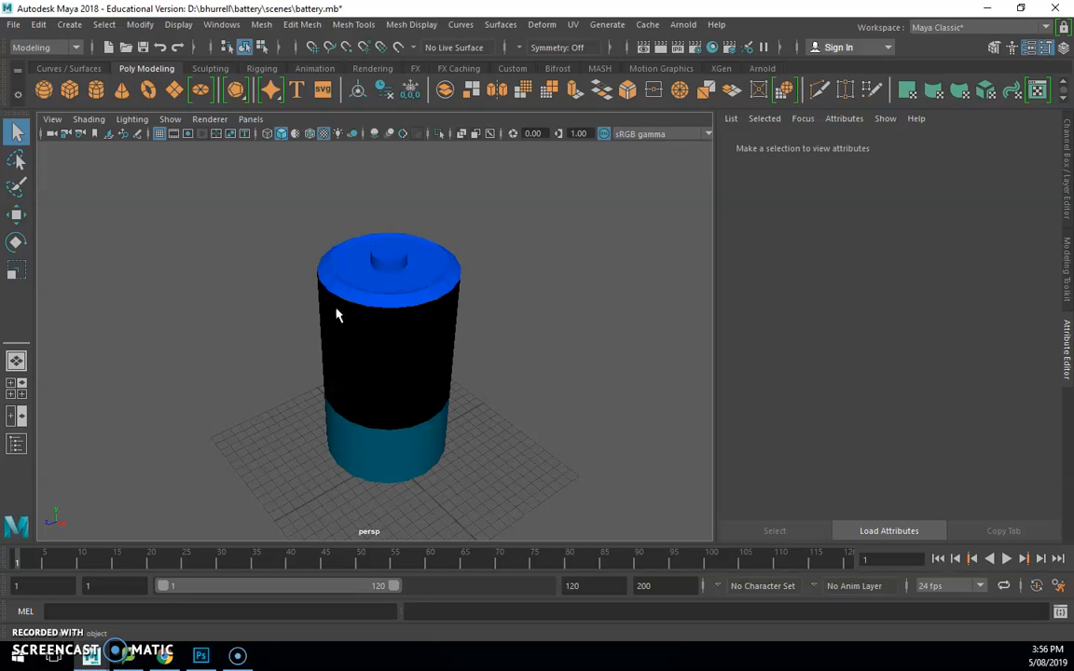
pyautogui.press('5')
pyautogui.press('6')
pyautogui.press('4')
pyautogui.press('6')
pyautogui.keyDown('alt'); pyautogui.moveTo(395, 307); pyautogui.dragTo(811, 383); pyautogui.keyUp('alt')
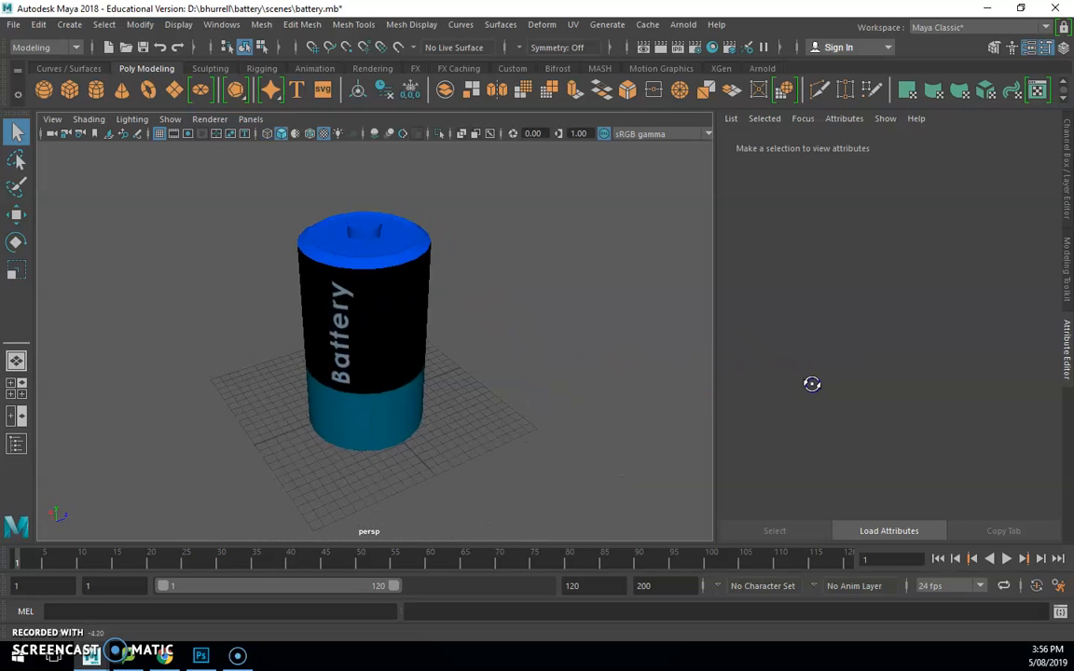
# In the UV Editor, rotate the battery side's UV shell twice by 90° clockwise and check the label on the model
pyautogui.click(395, 374)
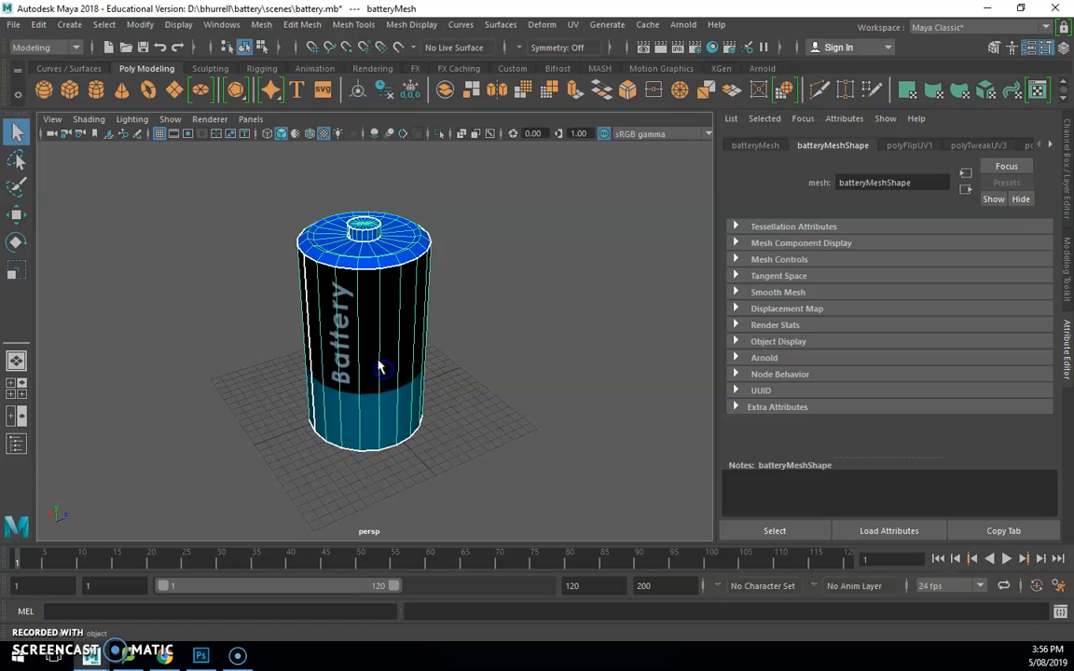
pyautogui.click(992, 107)
pyautogui.moveTo(659, 62); pyautogui.dragTo(820, 67)
pyautogui.moveTo(750, 376); pyautogui.dragTo(679, 359, button='right')
pyautogui.click(711, 398)
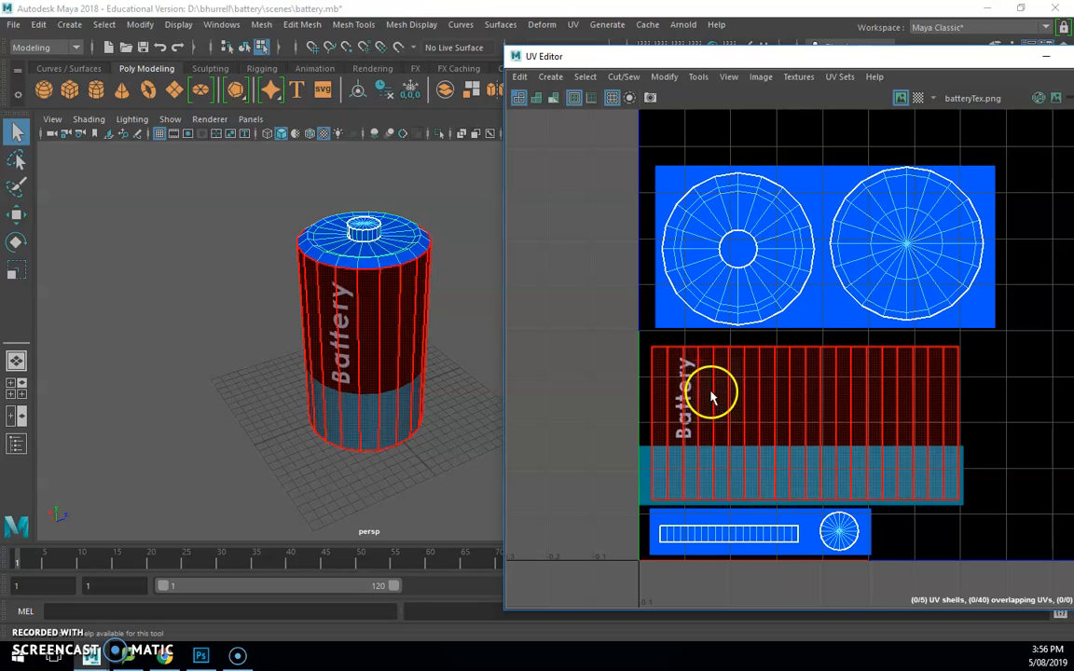
pyautogui.moveTo(0, 108); pyautogui.dragTo(646, 89)
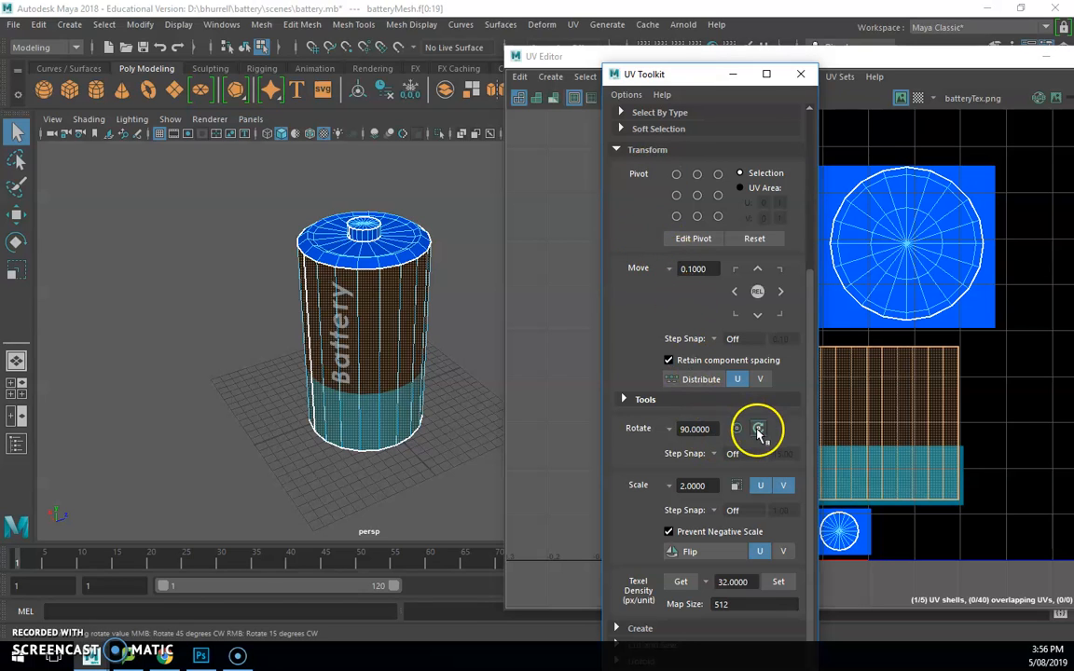
pyautogui.click(758, 430)
pyautogui.click(757, 429)
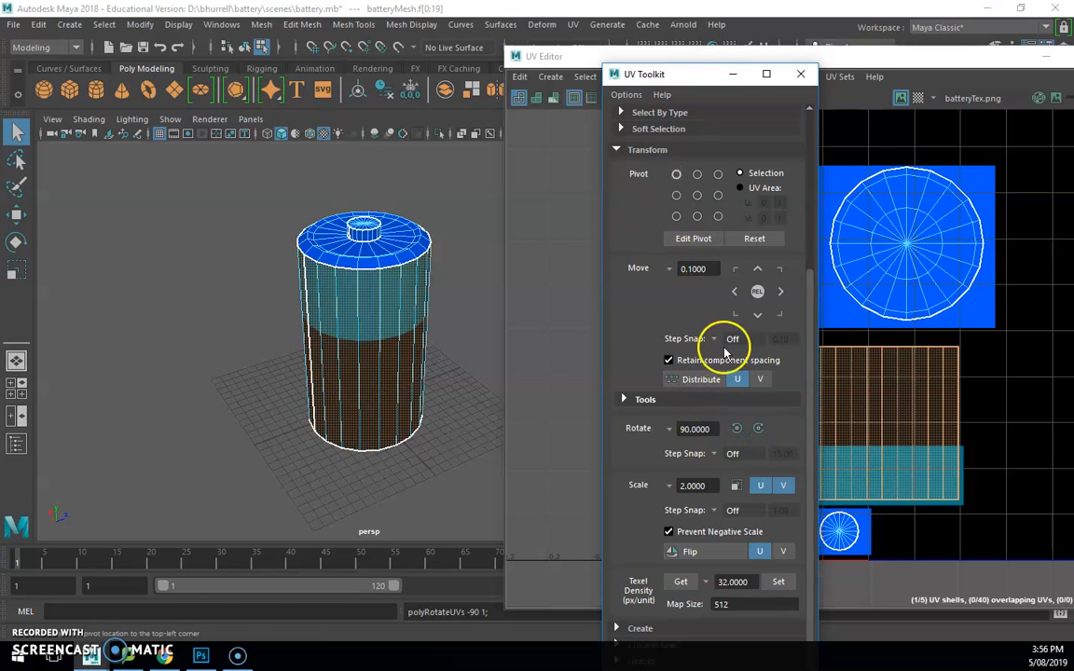
pyautogui.moveTo(726, 79); pyautogui.dragTo(0, 98)
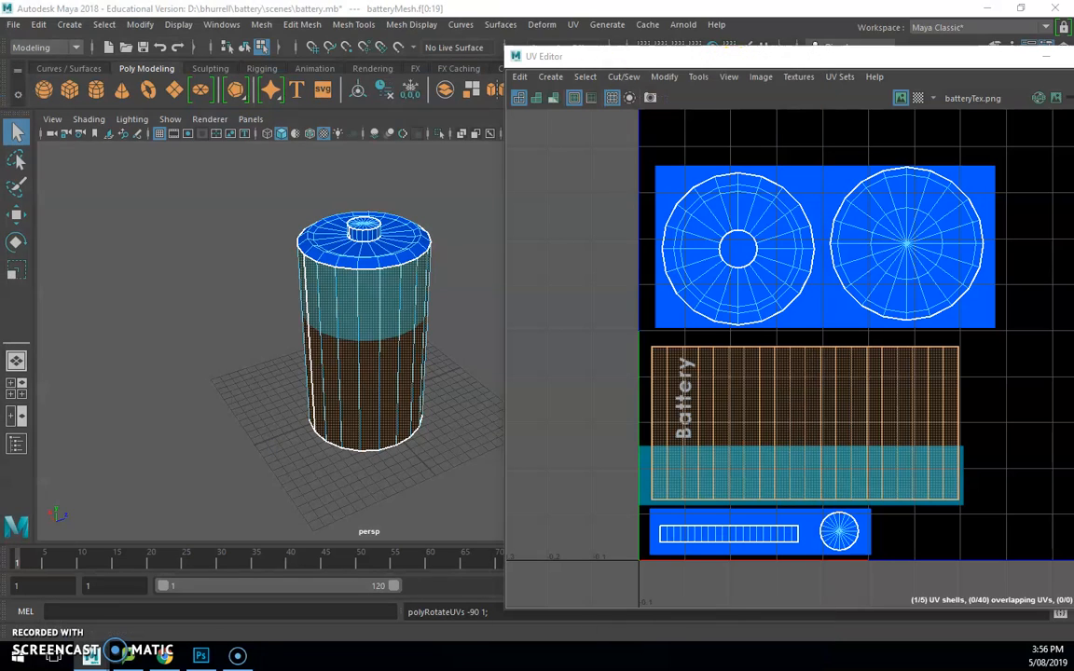
pyautogui.click(180, 320)
pyautogui.keyDown('alt'); pyautogui.moveTo(240, 320); pyautogui.dragTo(450, 296); pyautogui.keyUp('alt')
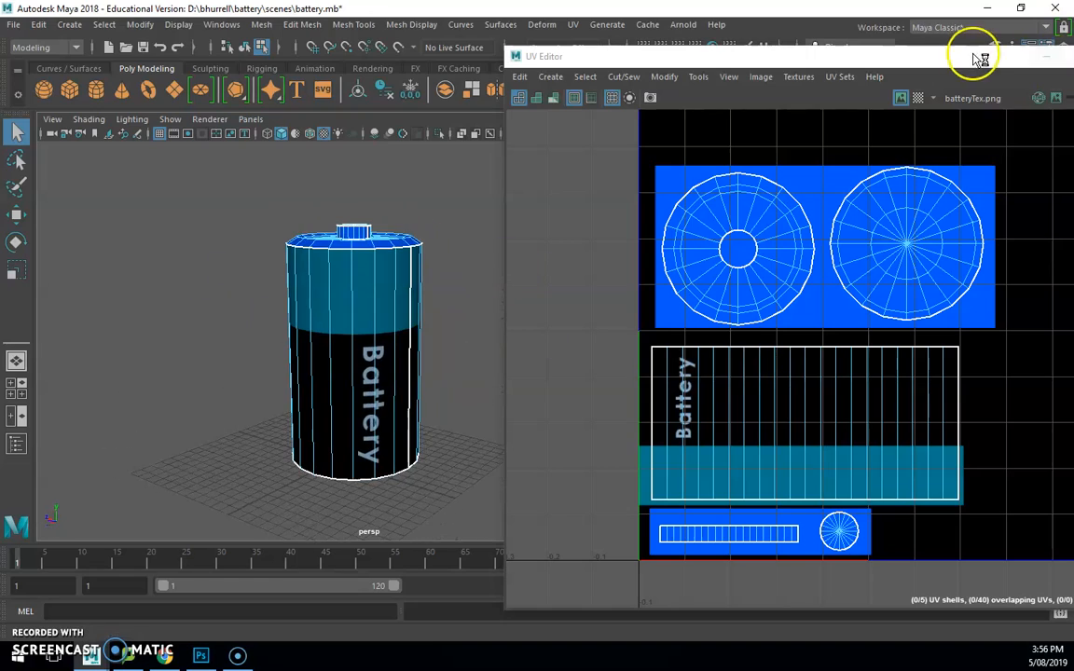
# Close the UV Editor, return the battery to object mode and clear the selection
pyautogui.moveTo(976, 56); pyautogui.dragTo(731, 71)
pyautogui.click(879, 73)
pyautogui.moveTo(367, 226); pyautogui.dragTo(420, 220, button='right')
pyautogui.moveTo(364, 307); pyautogui.dragTo(436, 214, button='right')
pyautogui.click(563, 290)
# Create a second Lambert material in the Hypershade and name it BatteryMAT2
pyautogui.click(630, 45)
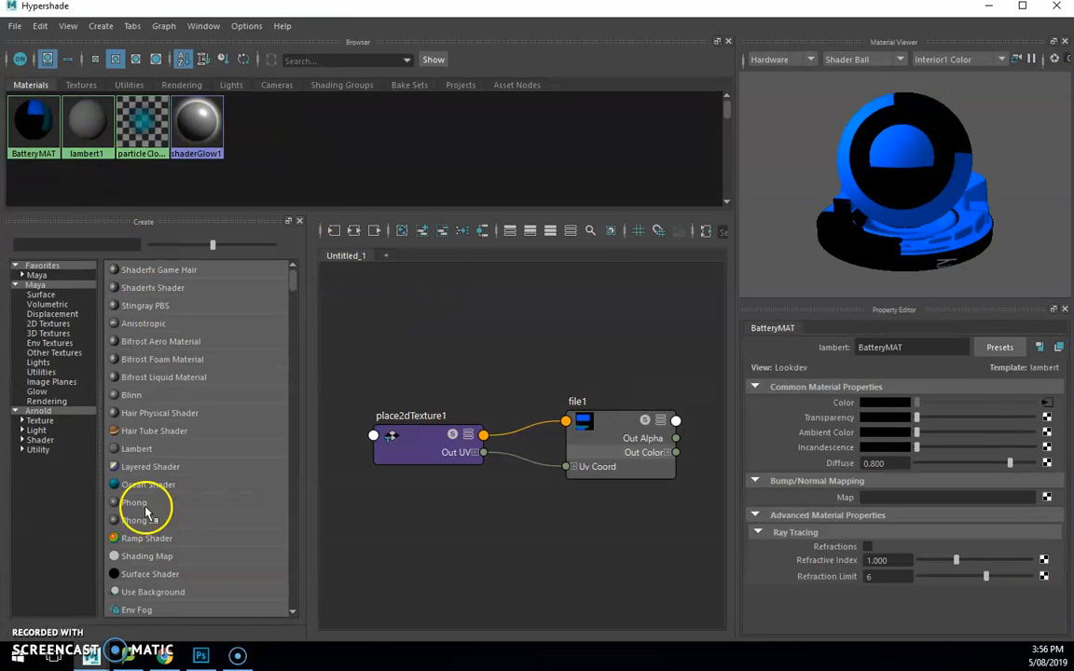
pyautogui.click(140, 448)
pyautogui.click(443, 396)
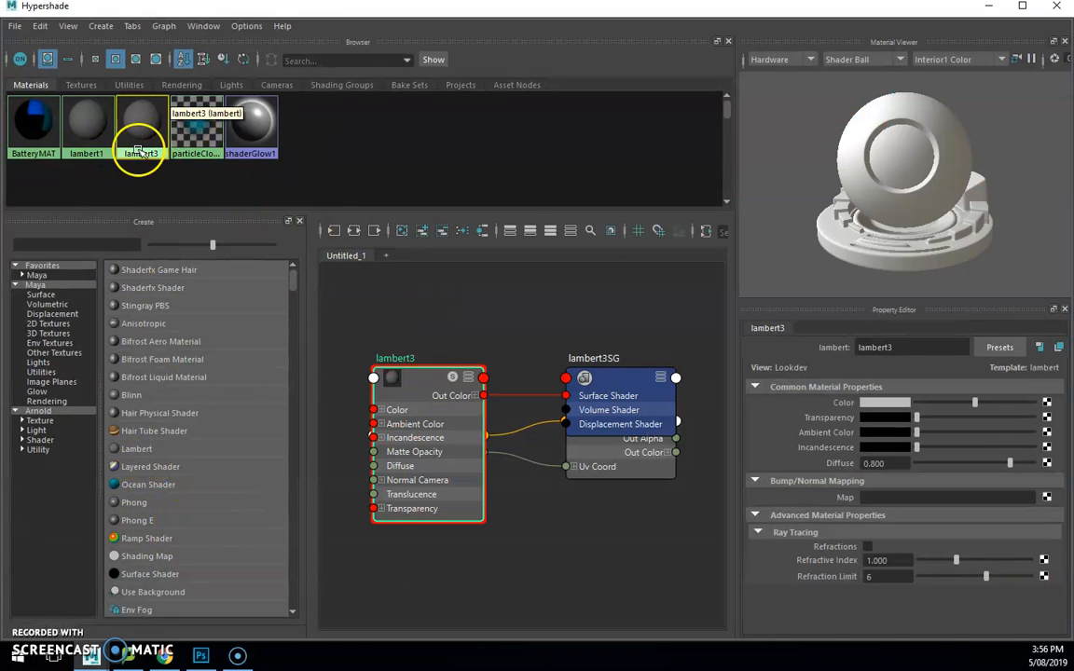
pyautogui.doubleClick(923, 350)
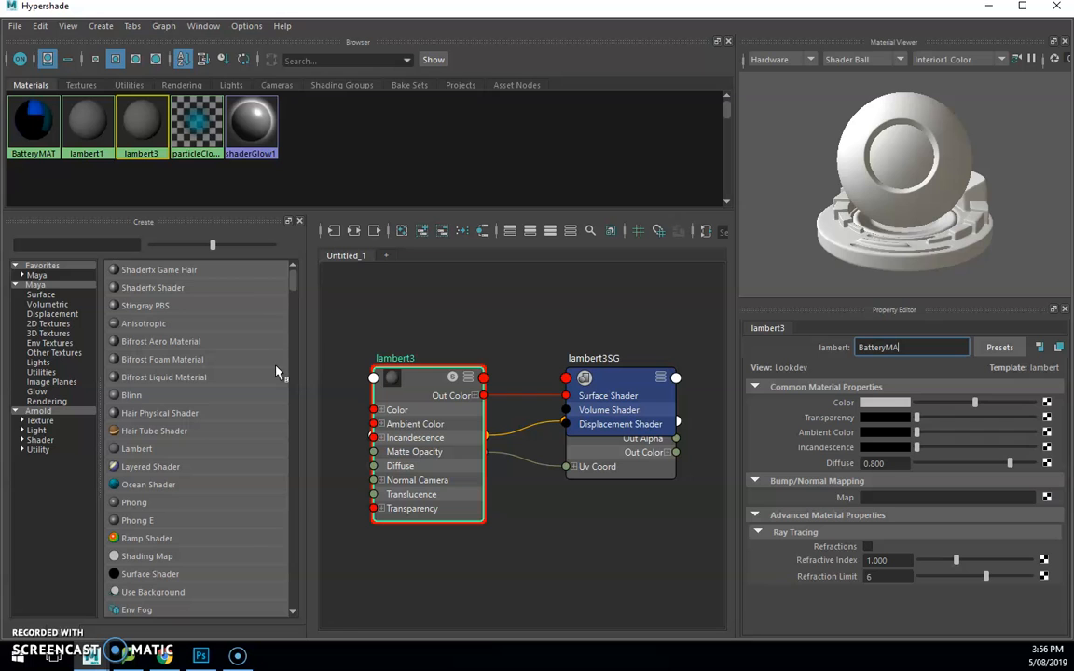
pyautogui.write('BatteryMAT2')
pyautogui.press('Return')
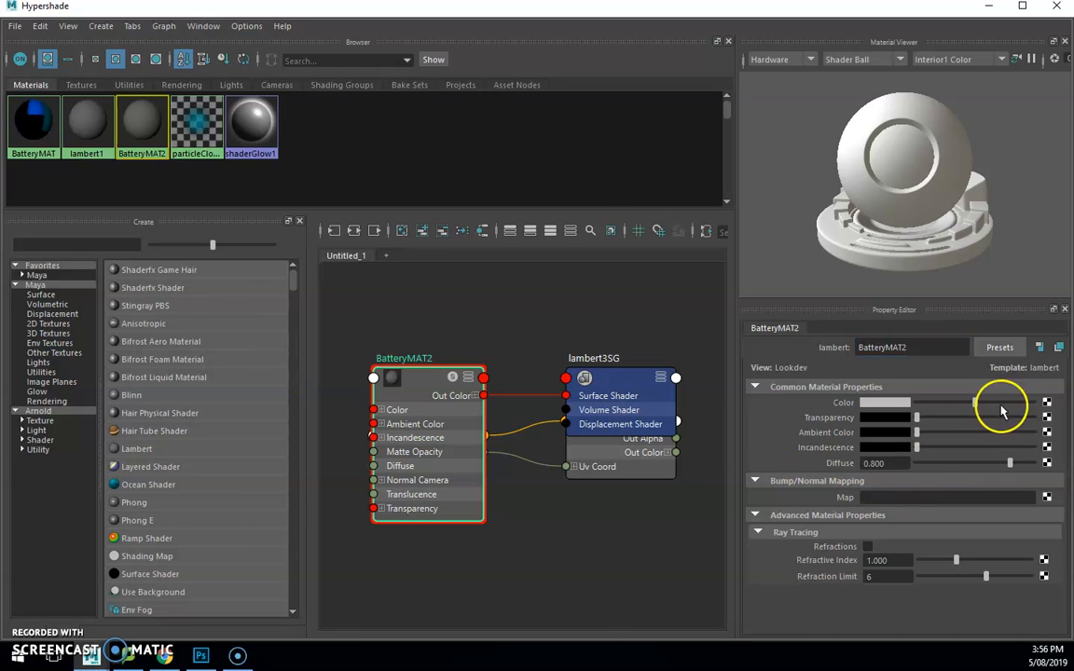
# Connect a file texture to the Color of BatteryMAT2 and load batteryTex.png from the sourceimages folder as its image
pyautogui.click(1046, 402)
pyautogui.click(460, 285)
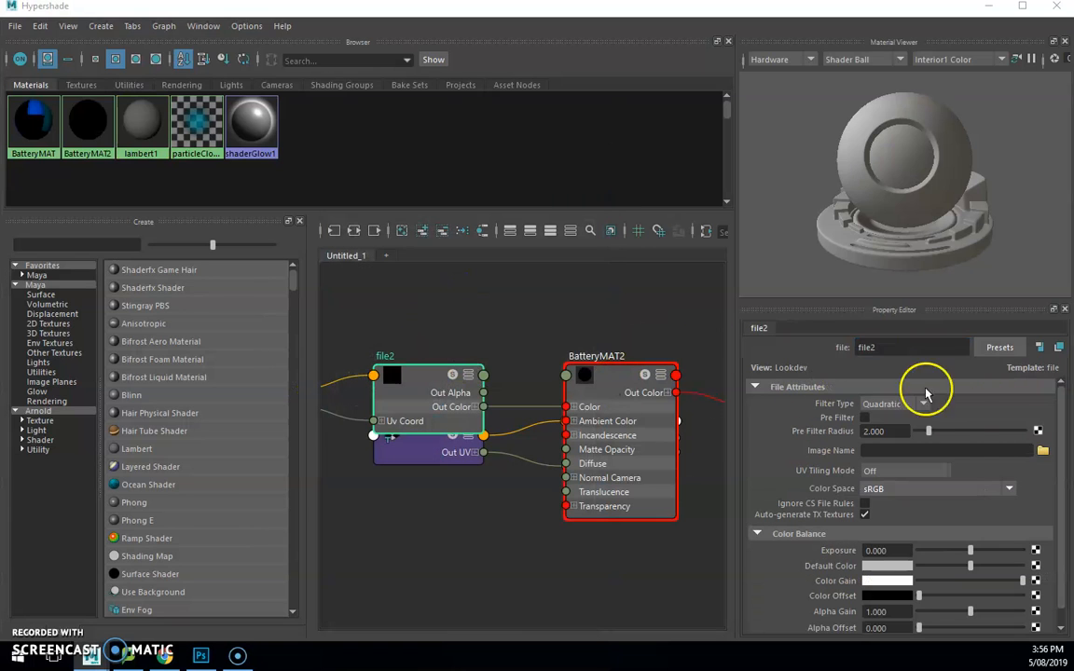
pyautogui.click(1042, 448)
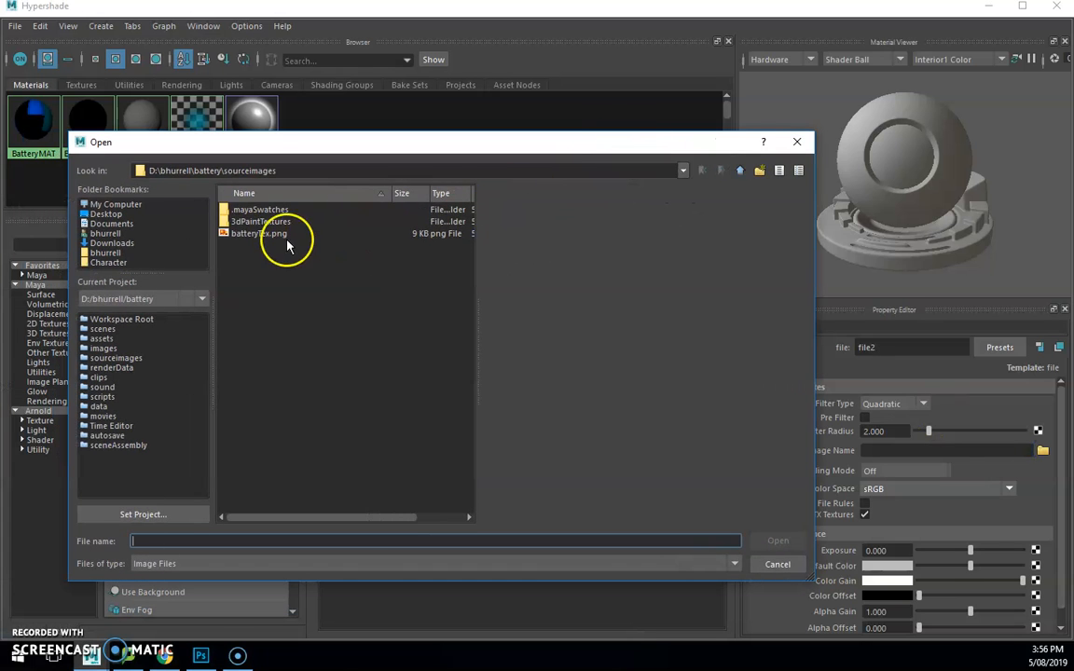
pyautogui.doubleClick(287, 238)
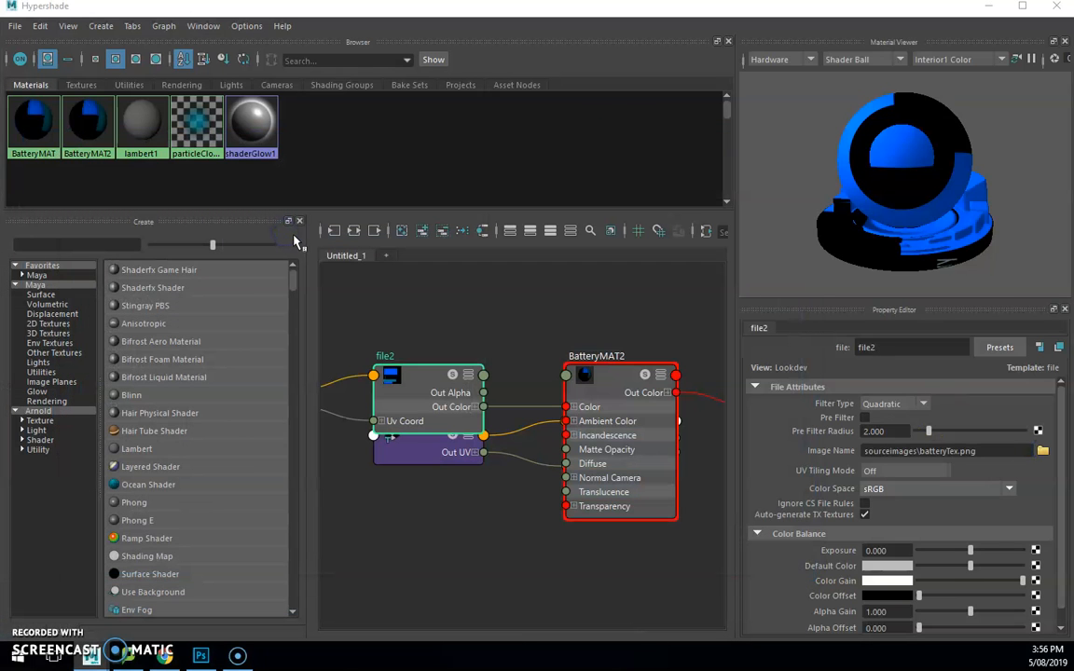
pyautogui.click(987, 11)
# Assign the existing material BatteryMAT2 to the battery mesh and clear the selection
pyautogui.click(557, 338)
pyautogui.click(403, 343)
pyautogui.moveTo(398, 227); pyautogui.dragTo(387, 645, button='right')
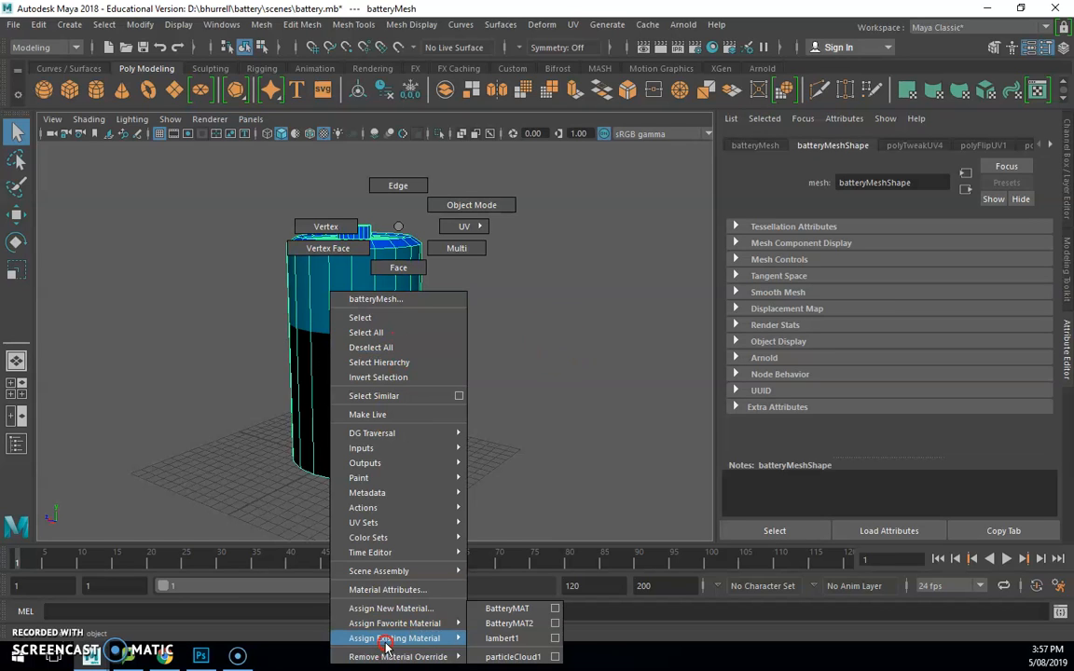
pyautogui.moveTo(387, 645); pyautogui.dragTo(491, 634, button='right')
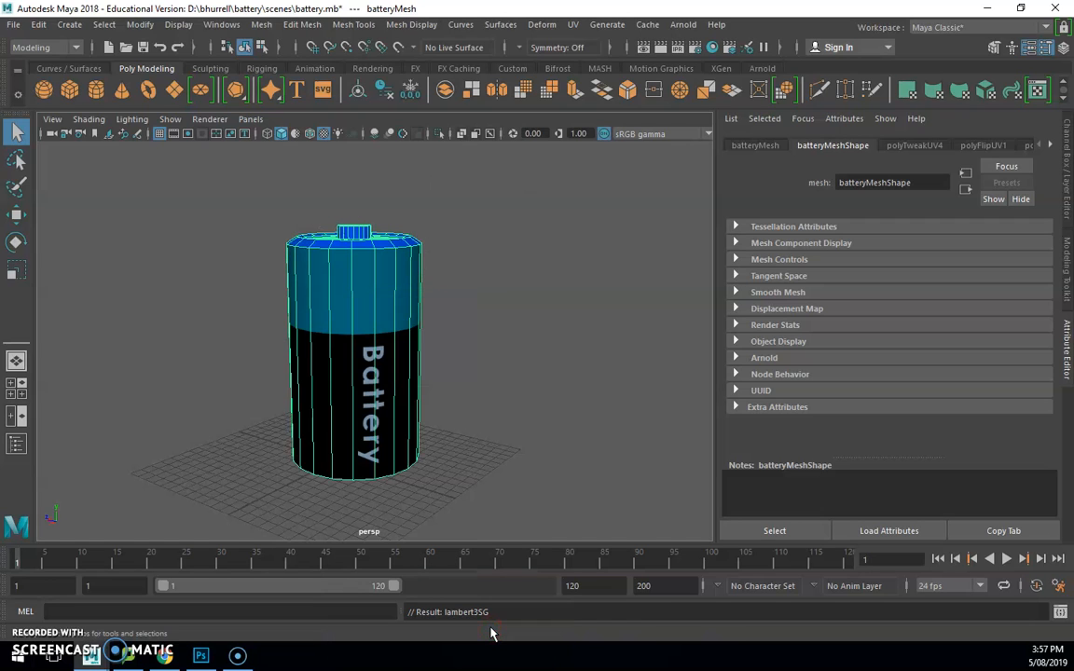
pyautogui.click(484, 390)
pyautogui.keyDown('alt'); pyautogui.moveTo(484, 390); pyautogui.dragTo(592, 360); pyautogui.keyUp('alt')
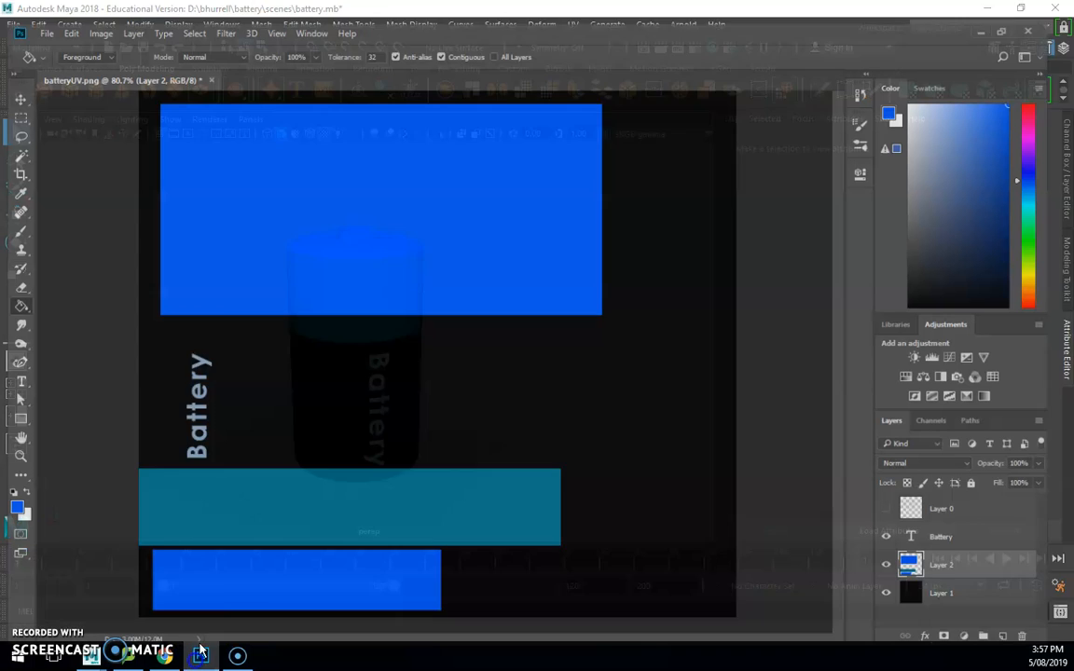
# Switch to Photoshop and replace the vertical label text Battery with POWER UP
pyautogui.click(200, 655)
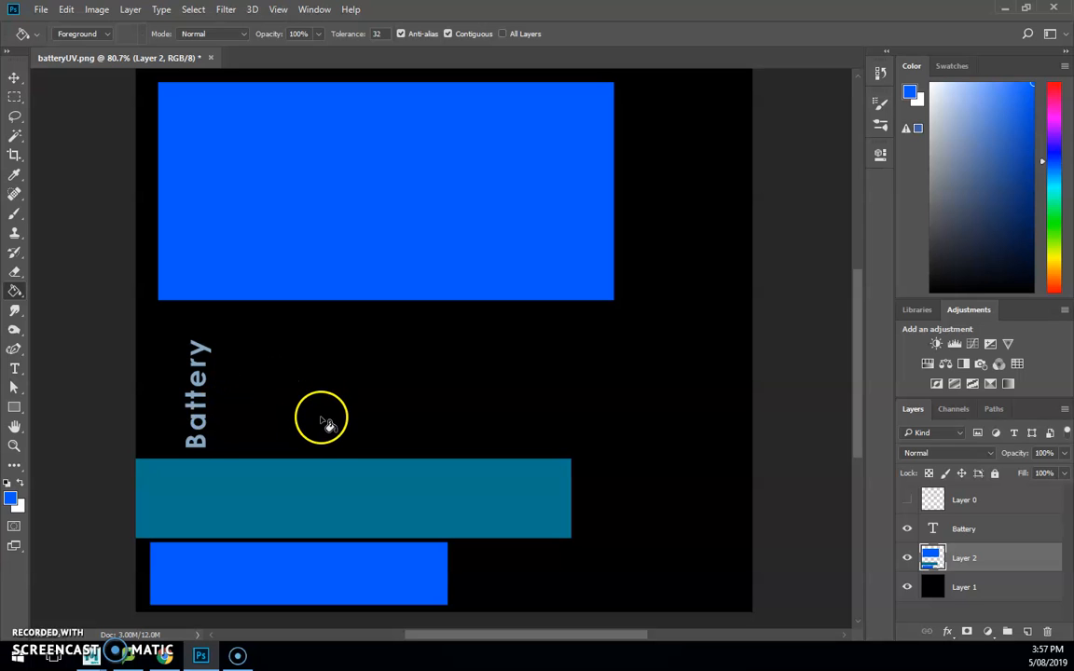
pyautogui.doubleClick(932, 529)
pyautogui.click(380, 355)
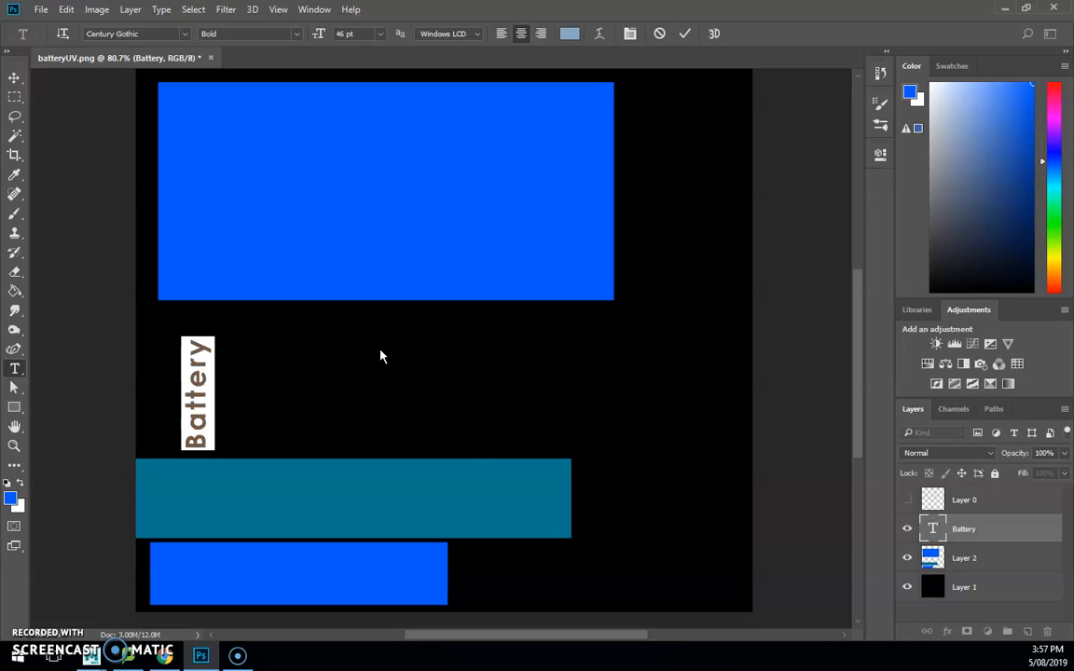
pyautogui.write('POWER')
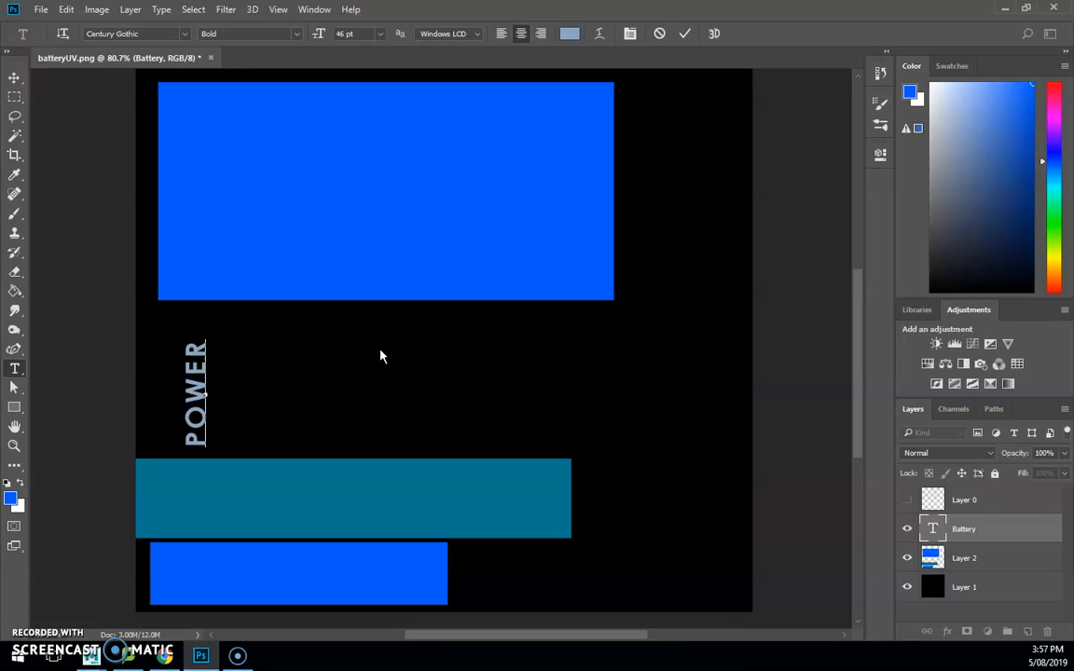
pyautogui.write(' UP')
# Set the POWER UP text size to 38 pt and move the label up clear of the teal band
pyautogui.hotkey('ctrl', 'a')
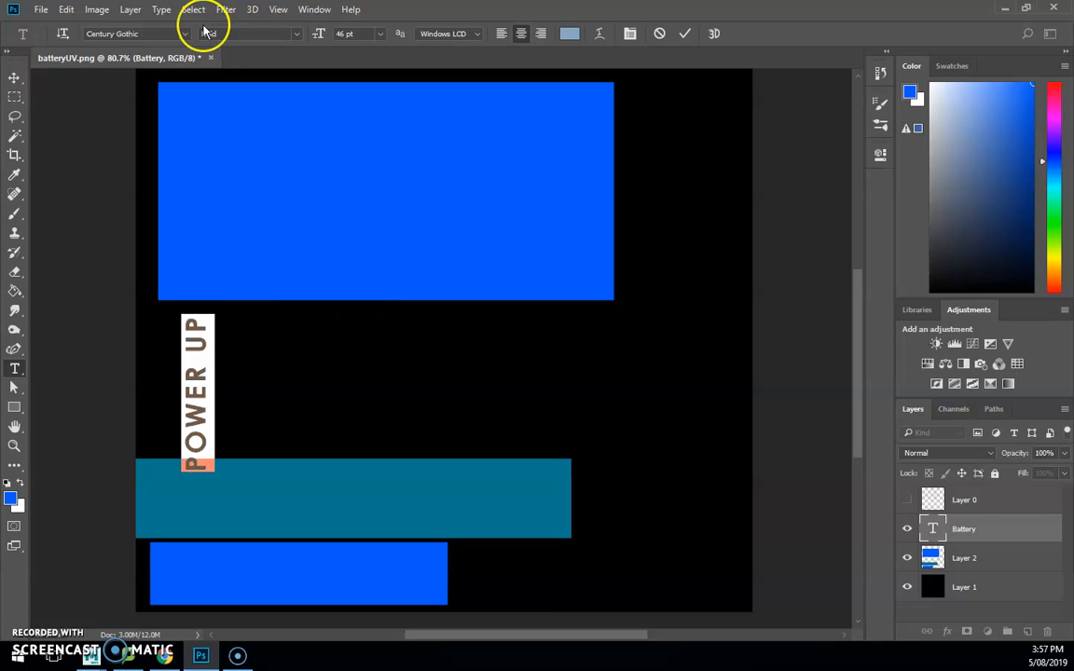
pyautogui.moveTo(320, 32); pyautogui.dragTo(318, 33)
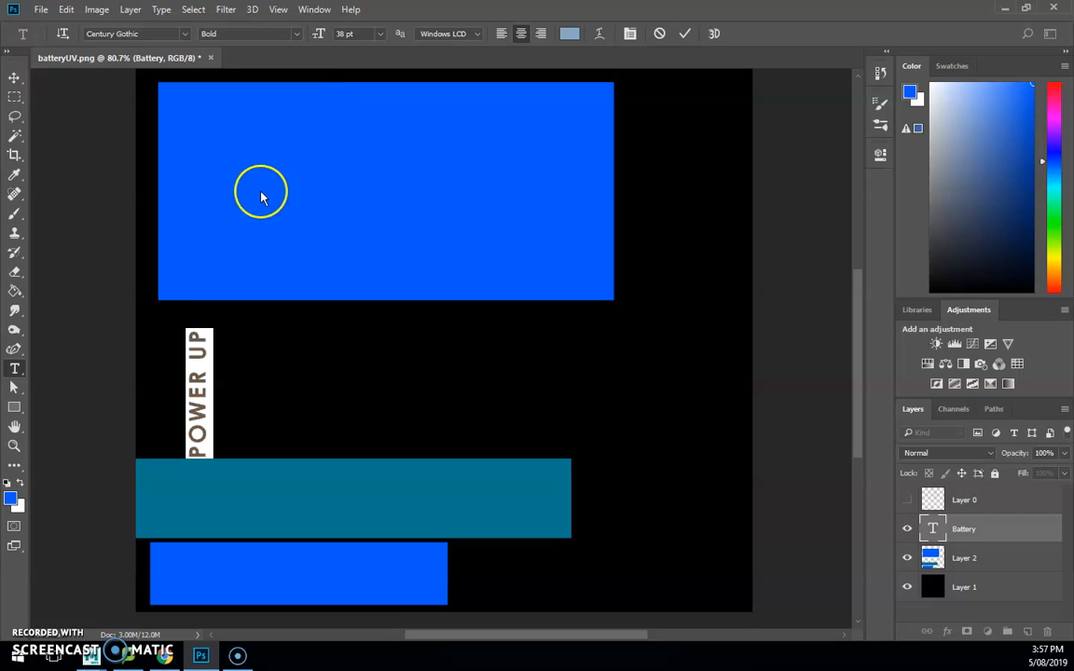
pyautogui.keyDown('ctrl'); pyautogui.moveTo(198, 367); pyautogui.dragTo(198, 359); pyautogui.keyUp('ctrl')
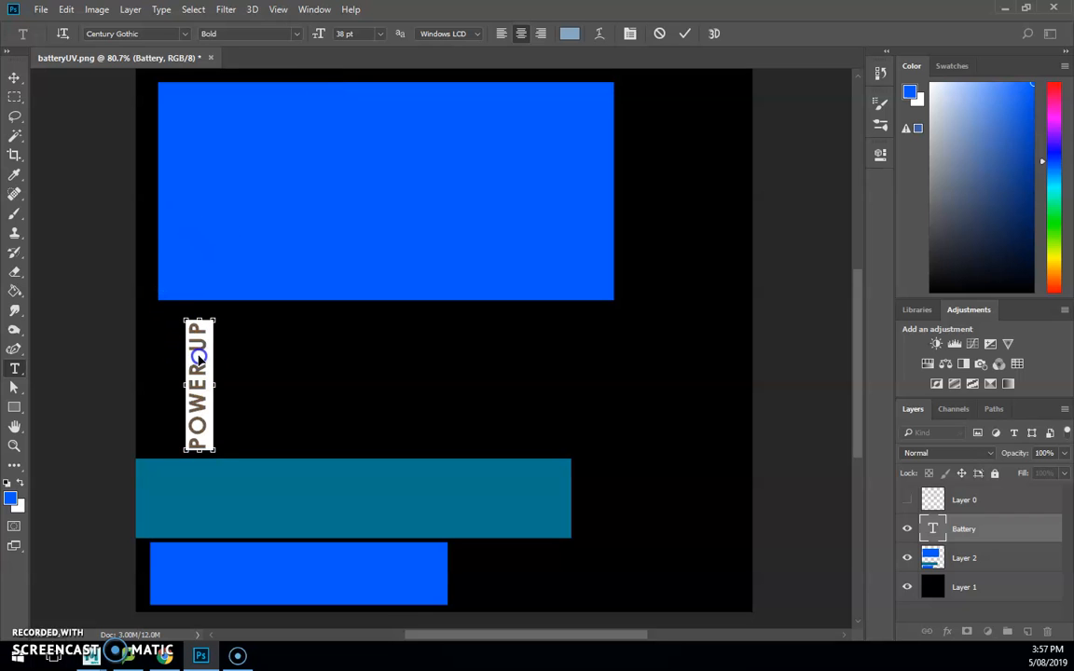
# Save the texture as a PNG over batteryTex in the battery project's sourceimages folder, using the large file size option
pyautogui.click(38, 10)
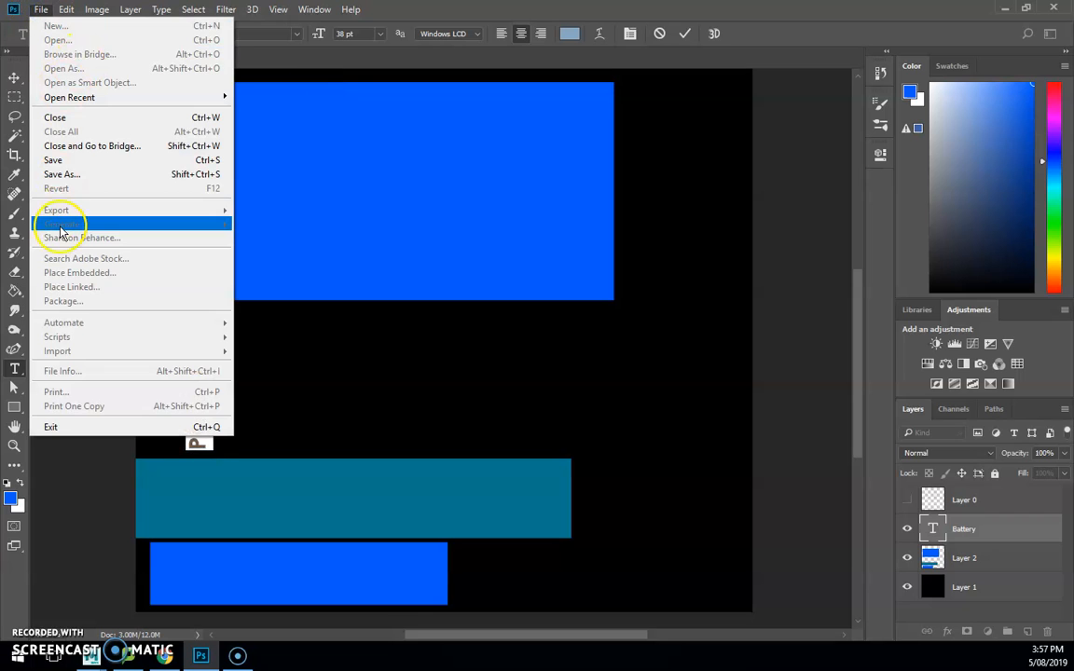
pyautogui.click(61, 172)
pyautogui.click(233, 383)
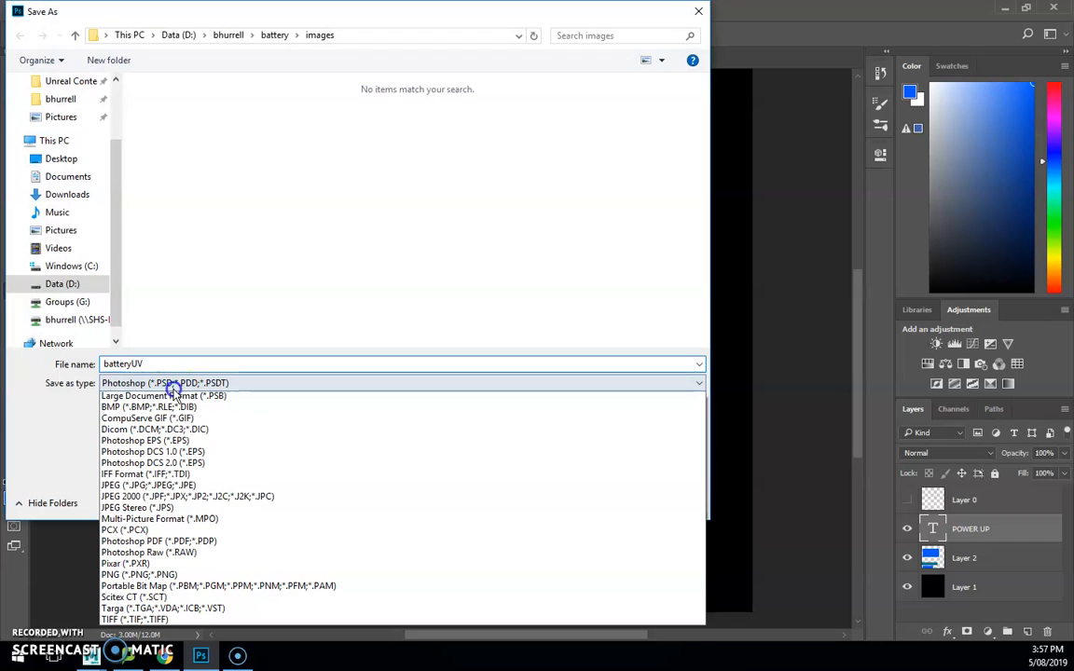
pyautogui.click(167, 587)
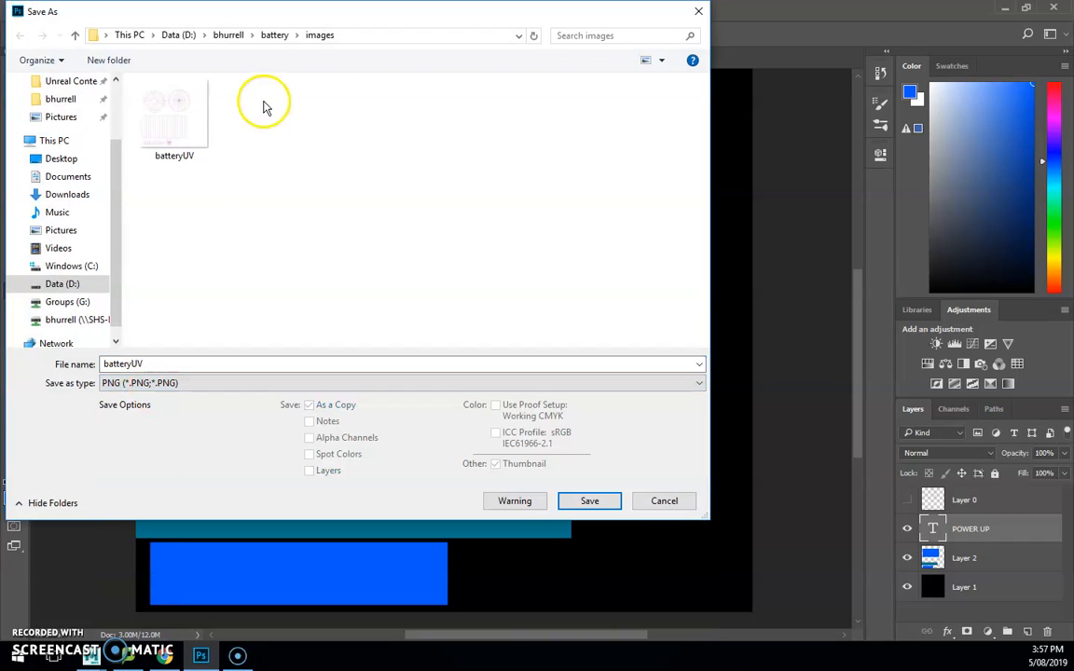
pyautogui.click(278, 35)
pyautogui.doubleClick(199, 290)
pyautogui.doubleClick(175, 135)
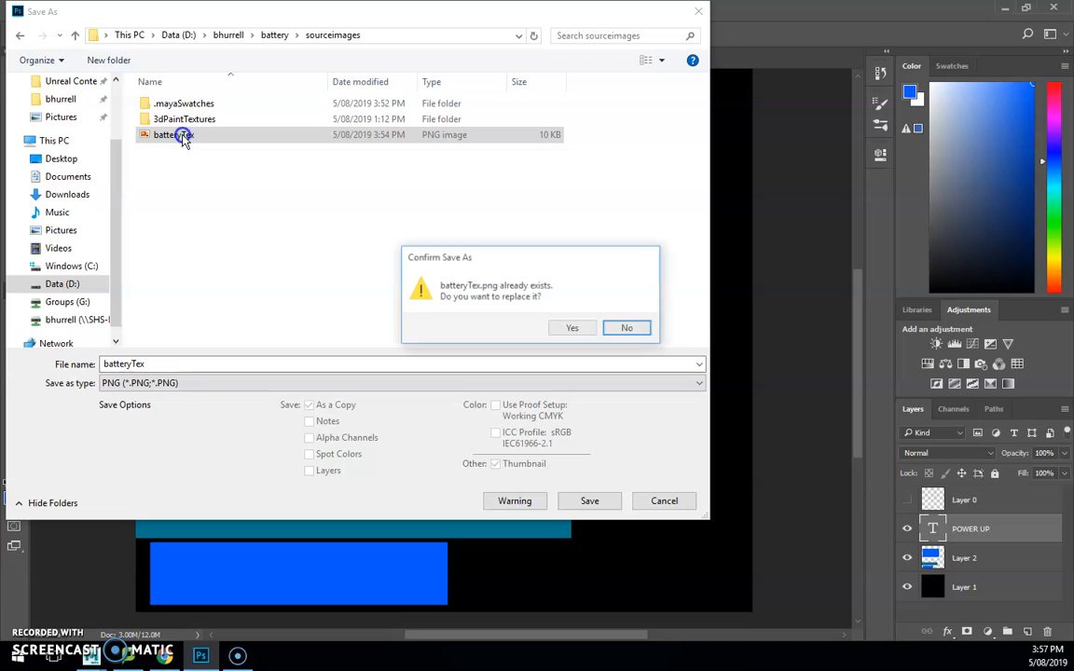
pyautogui.click(566, 329)
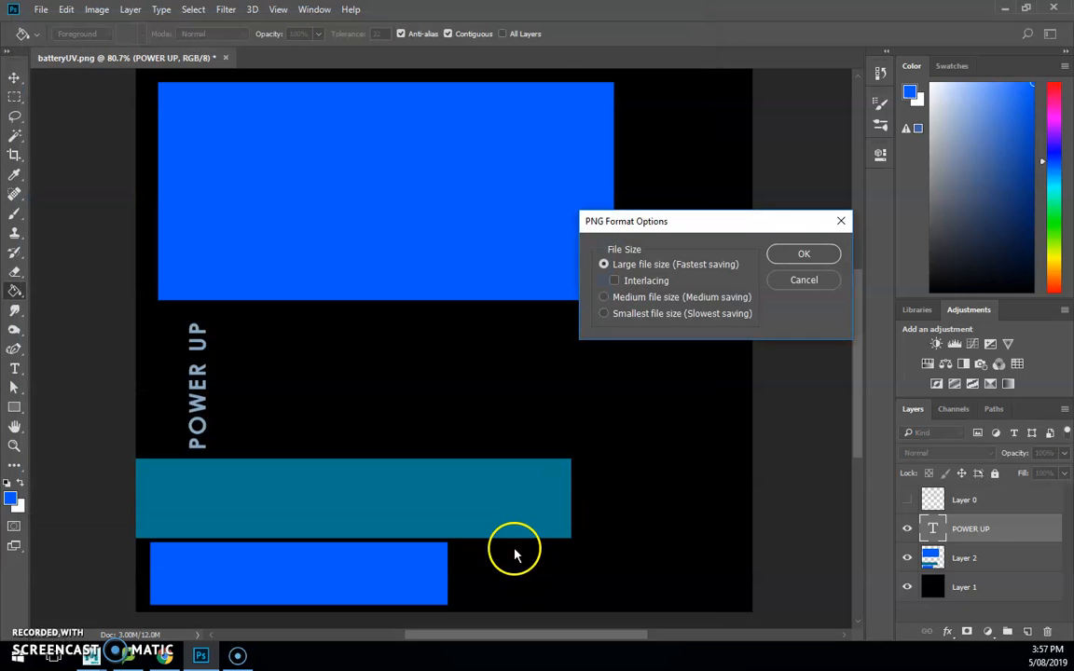
pyautogui.click(803, 257)
# Switch to Maya and check the revised label texture on the battery mesh
pyautogui.click(1003, 9)
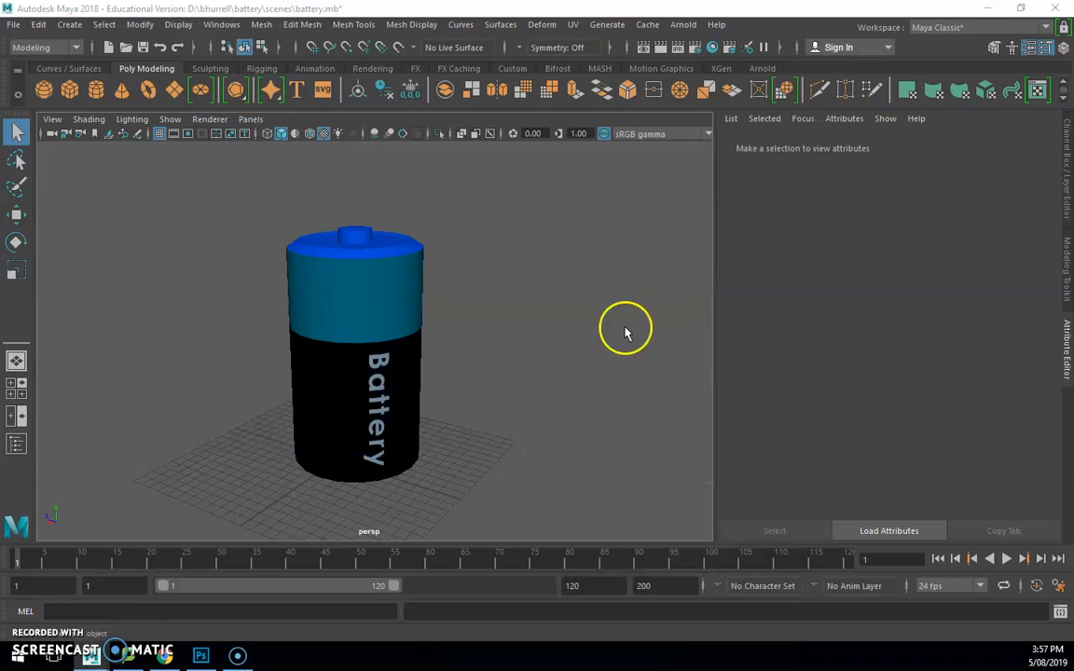
pyautogui.click(372, 315)
pyautogui.rightClick(370, 319)
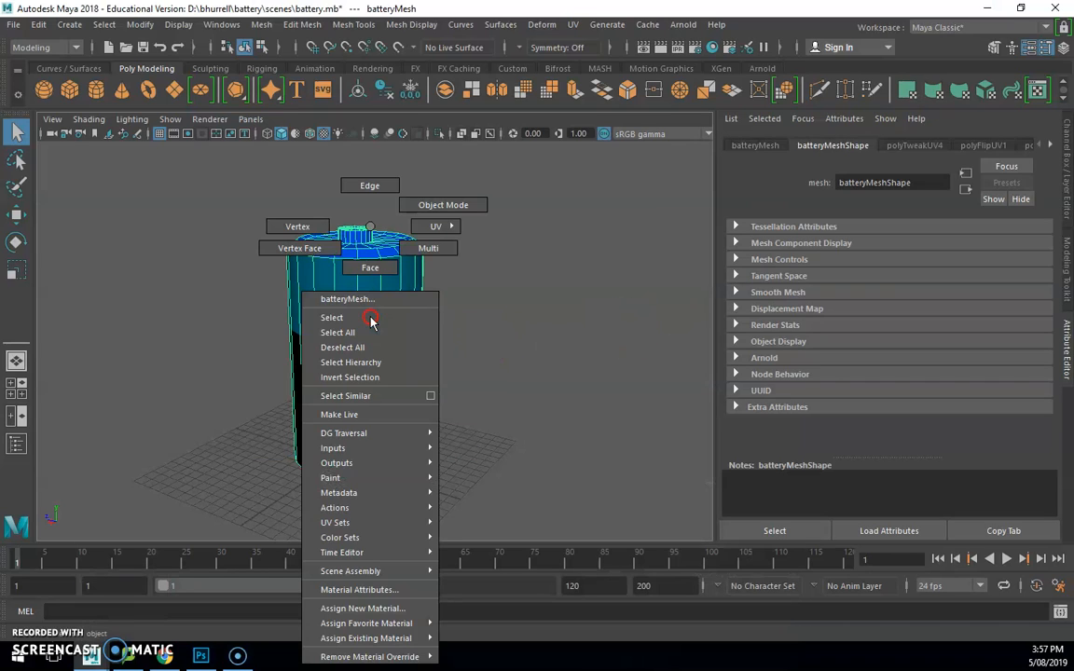
pyautogui.click(439, 328)
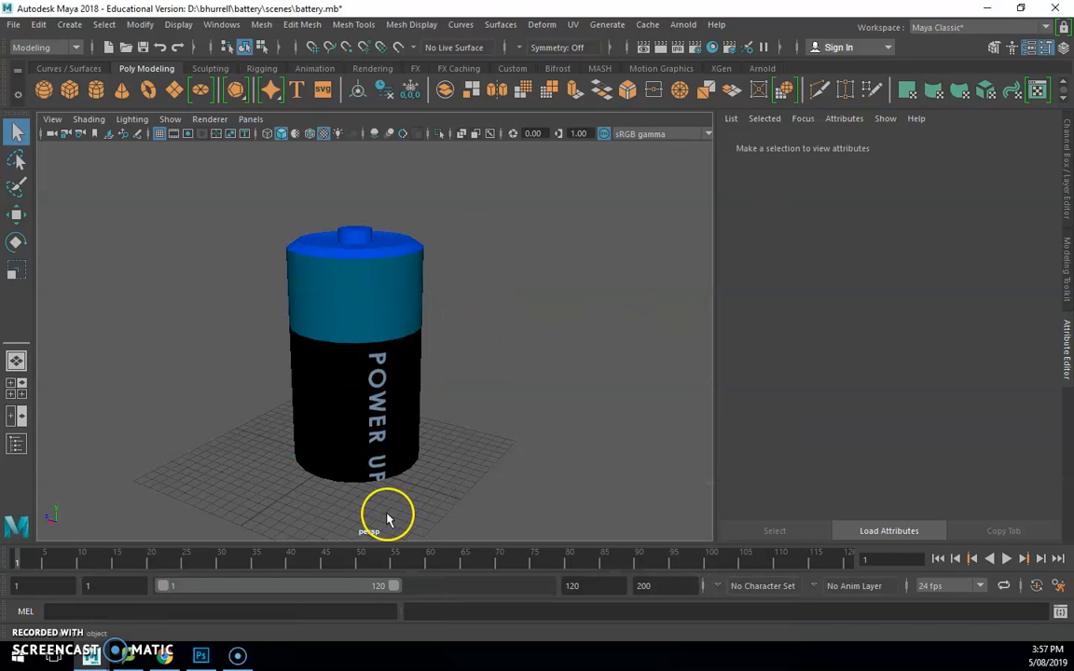
pyautogui.moveTo(396, 474)
pyautogui.keyDown('alt'); pyautogui.mouseDown()
pyautogui.moveTo(395, 378)
pyautogui.moveTo(400, 464)
pyautogui.mouseUp(); pyautogui.keyUp('alt')
pyautogui.click(373, 401)
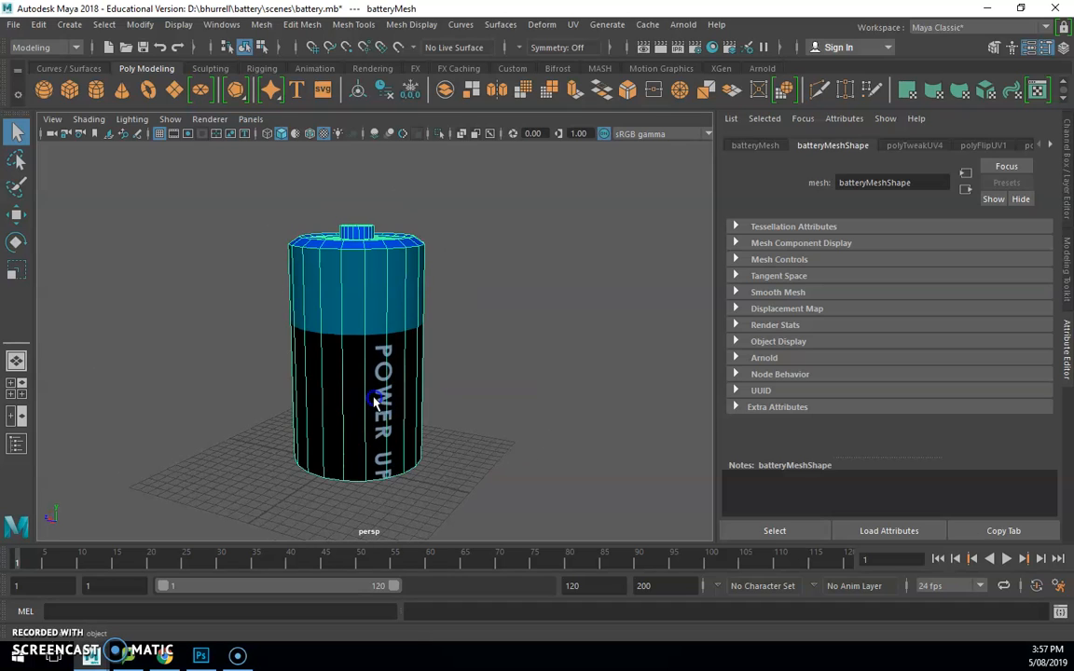
pyautogui.rightClick(370, 319)
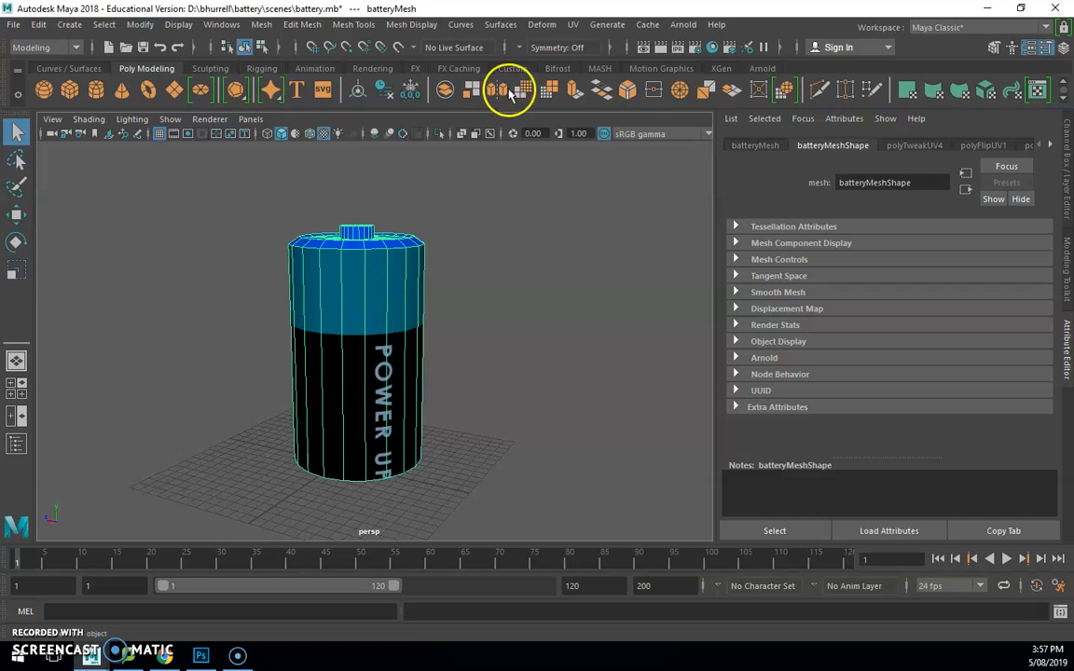
# In the Hypershade, inspect the Color file texture of BatteryMAT2 and browse its image source without choosing a file
pyautogui.click(712, 46)
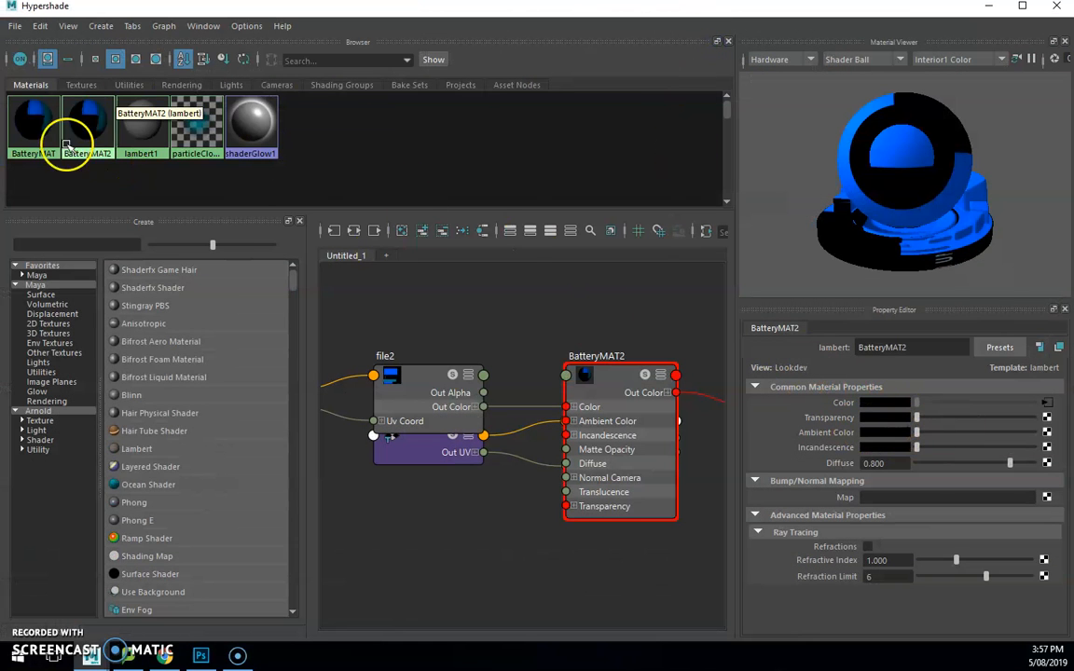
pyautogui.click(1046, 403)
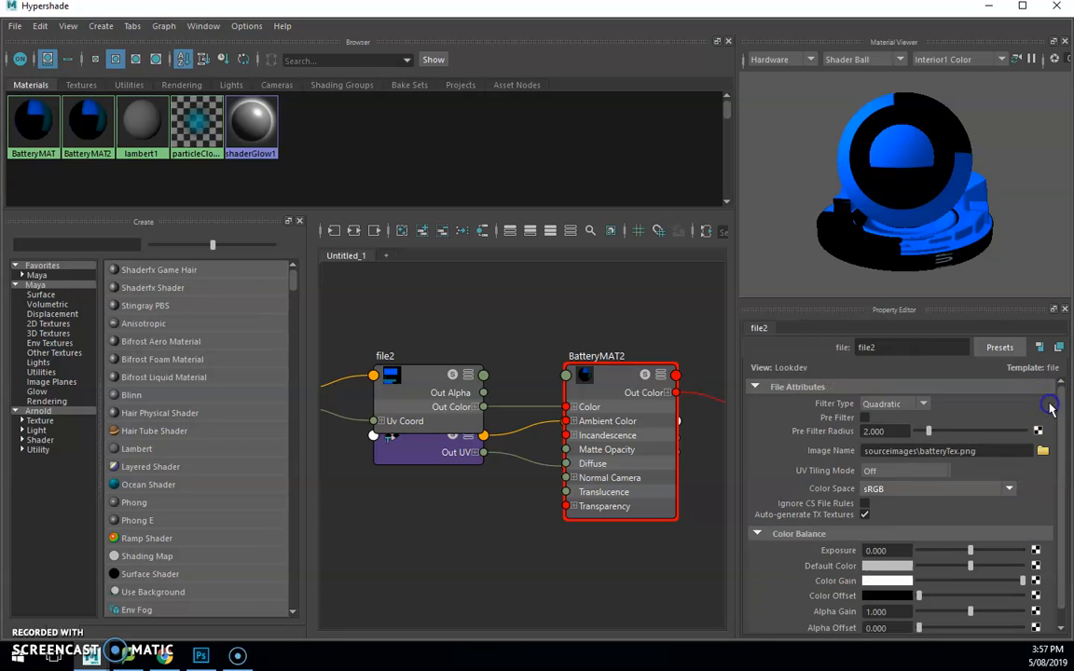
pyautogui.click(1042, 452)
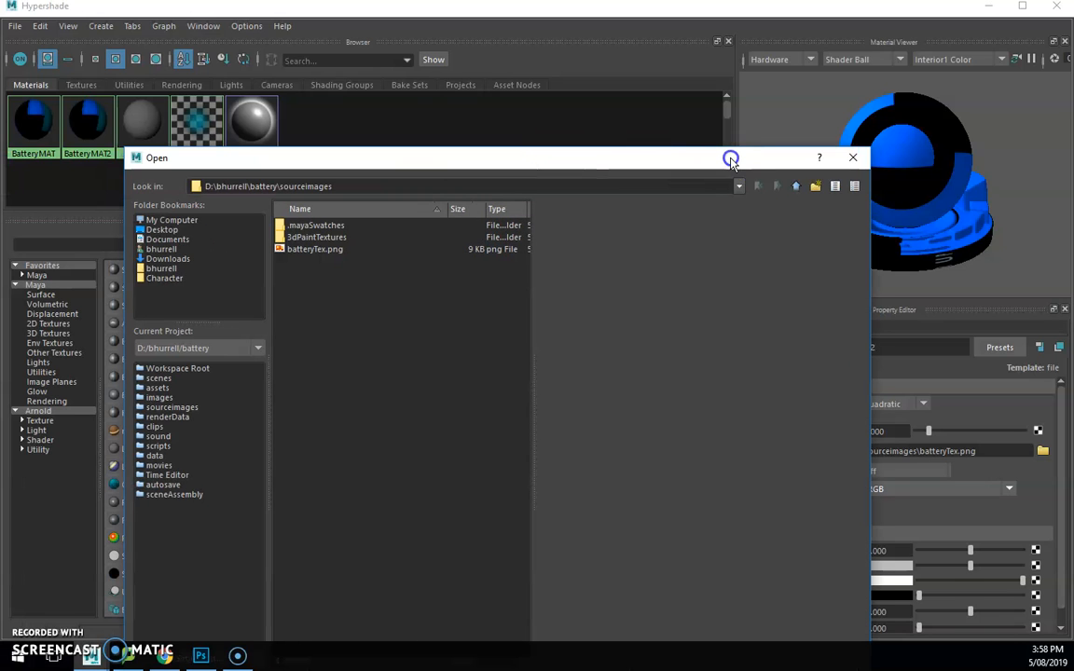
pyautogui.click(852, 158)
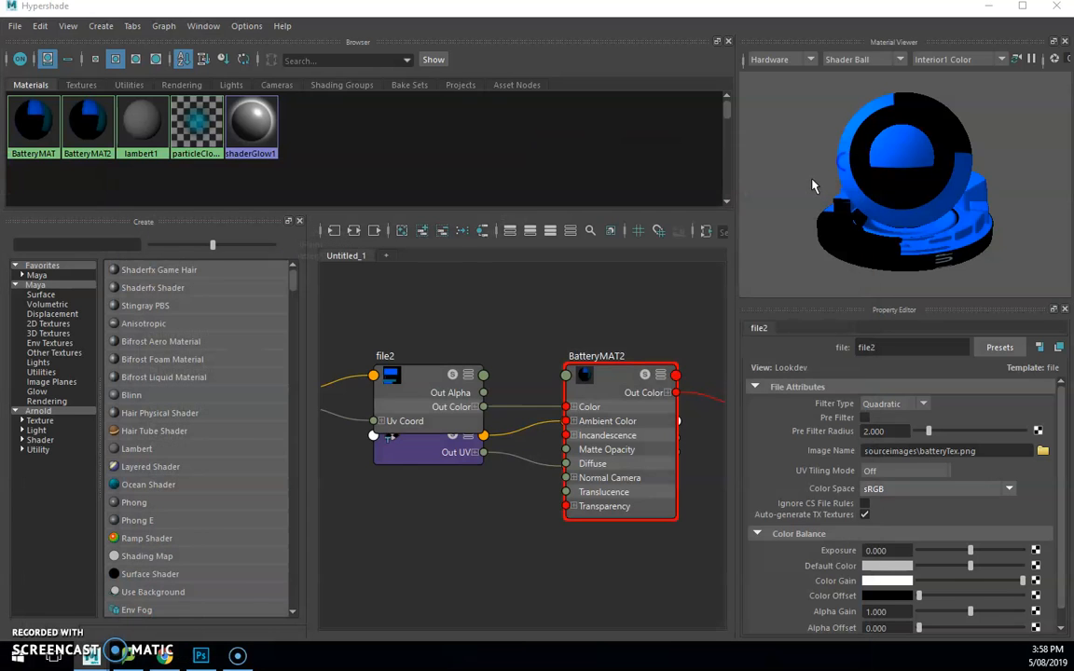
pyautogui.click(988, 7)
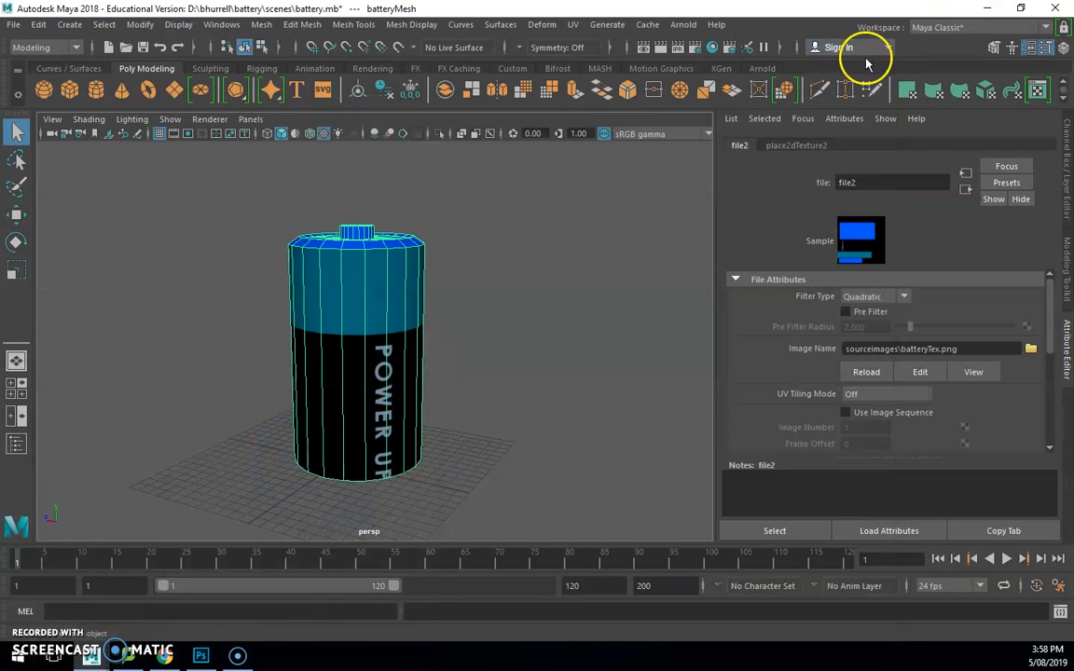